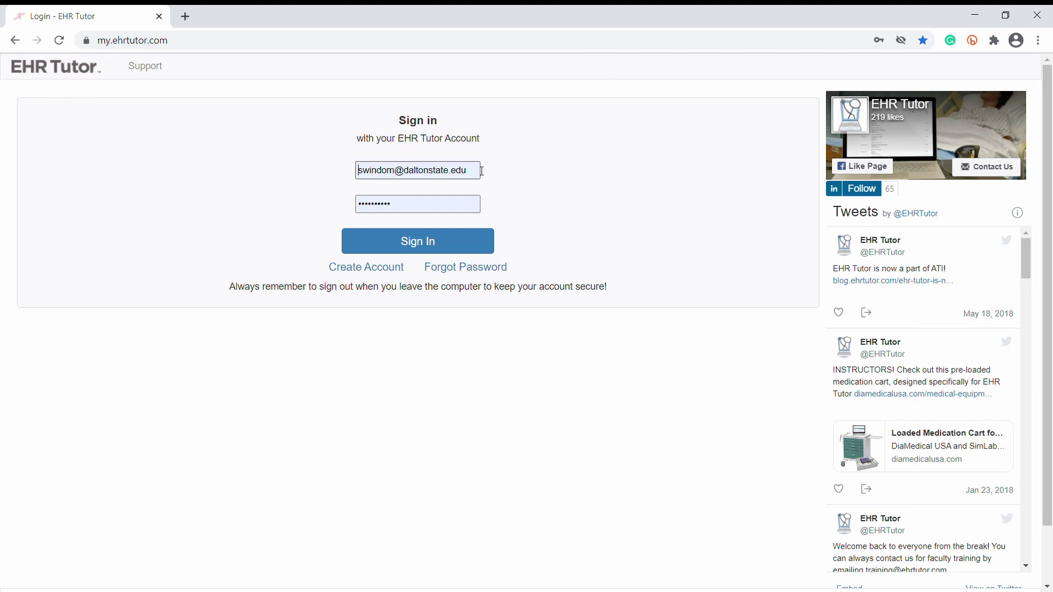
- Sign in and open the Simulation Center Patient Charts course from the Course List
{"action": "left_click", "coordinate": [418, 247]}
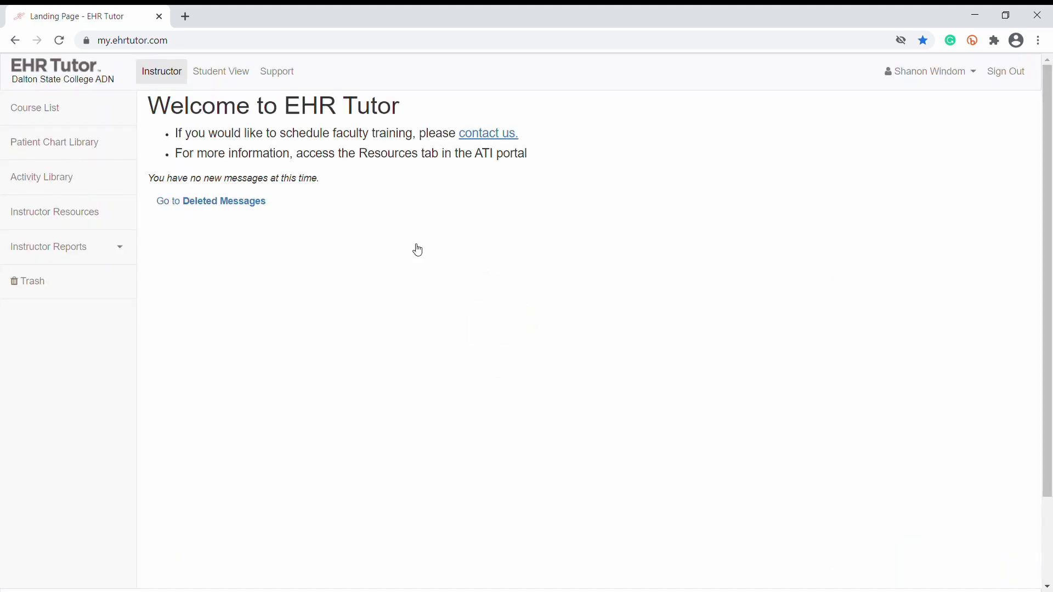
{"action": "left_click", "coordinate": [39, 108]}
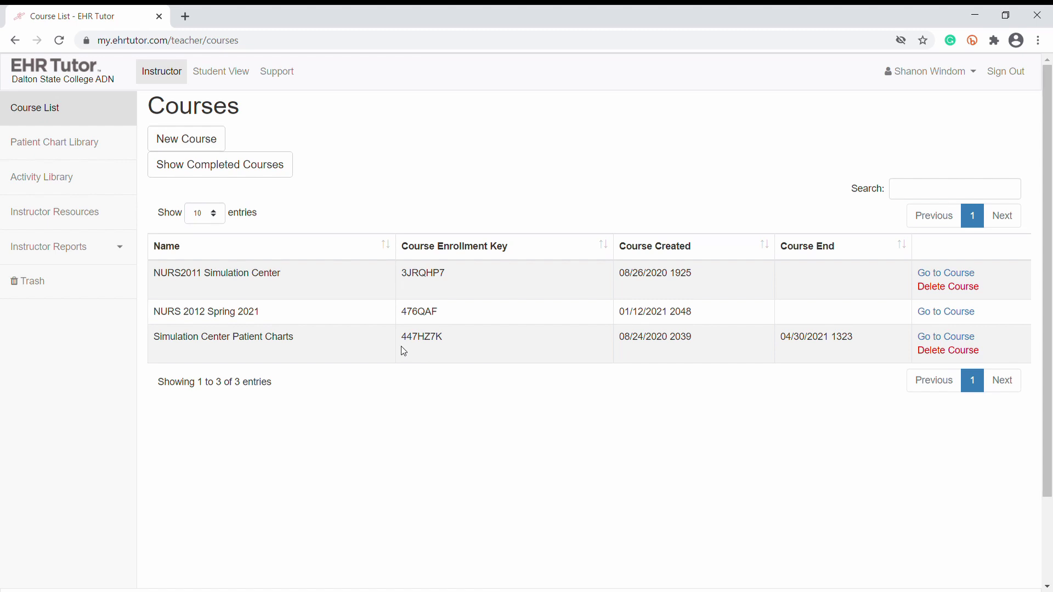
{"action": "left_click", "coordinate": [952, 343]}
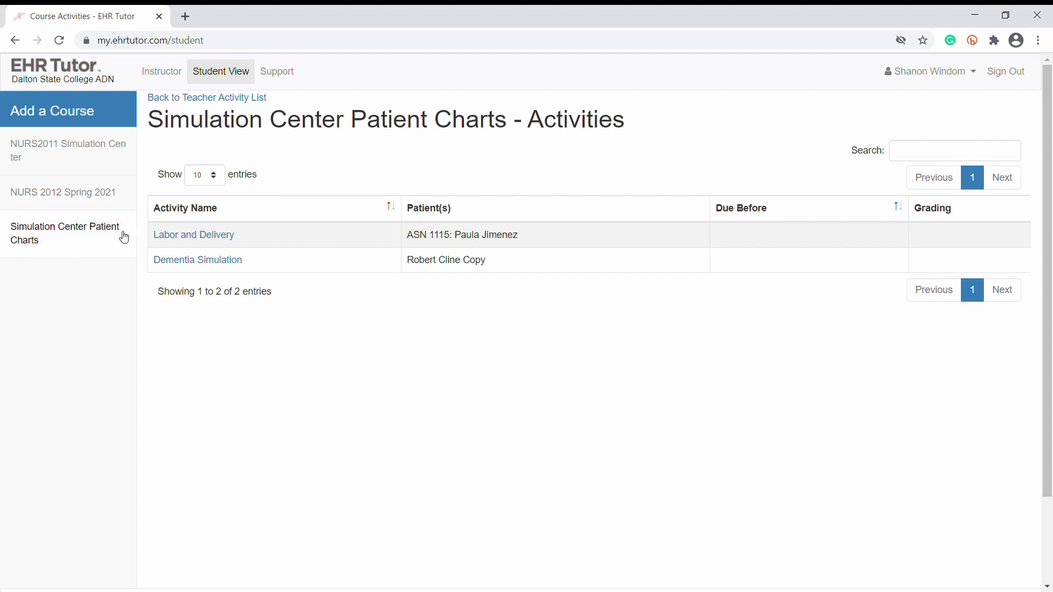
- Open the Dementia Simulation activity and then its simulated patient's chart
{"action": "left_click", "coordinate": [52, 233]}
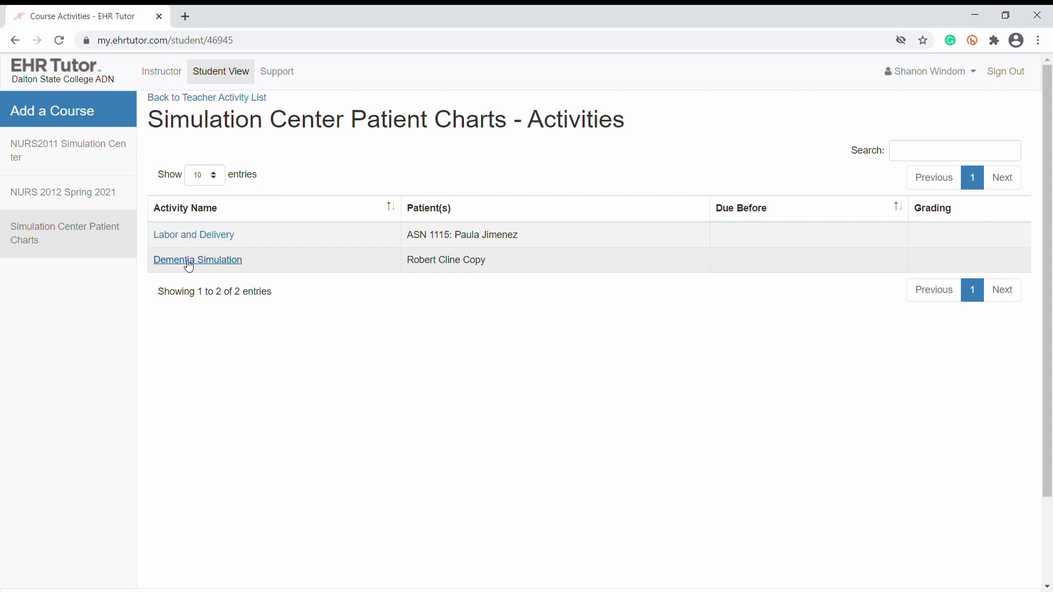
{"action": "left_click", "coordinate": [188, 263]}
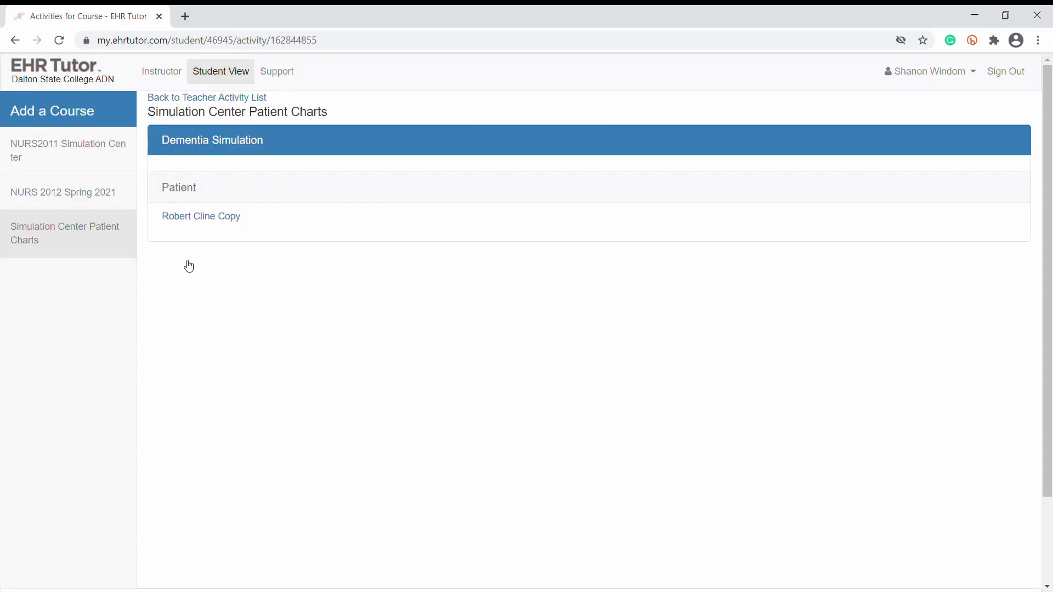
{"action": "left_click", "coordinate": [191, 222]}
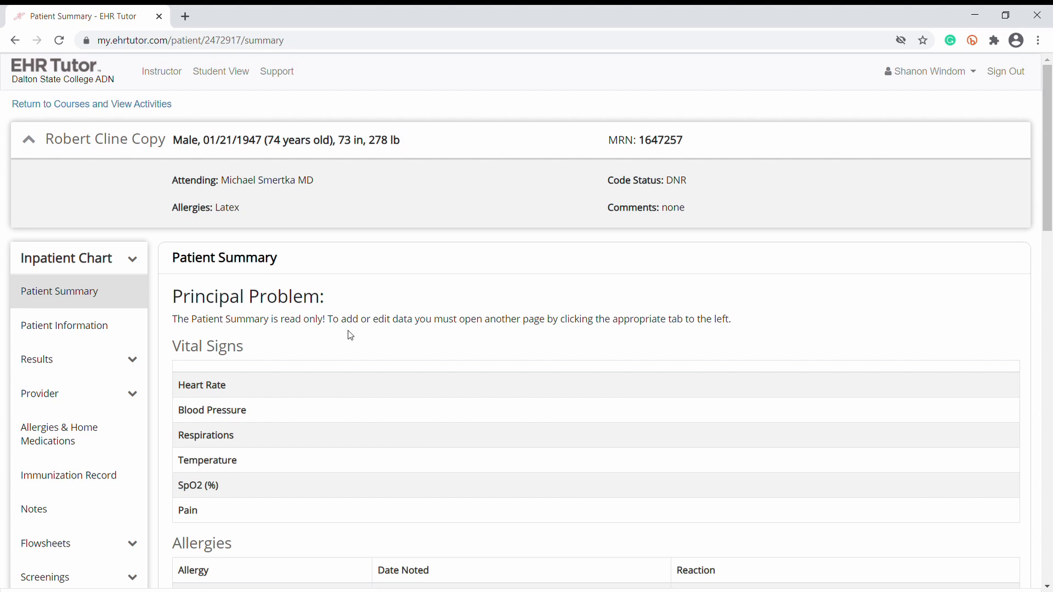
- Look over the Patient Summary and the patient's lab results page
{"action": "scroll", "coordinate": [350, 336], "scroll_direction": "down", "scroll_amount": 4}
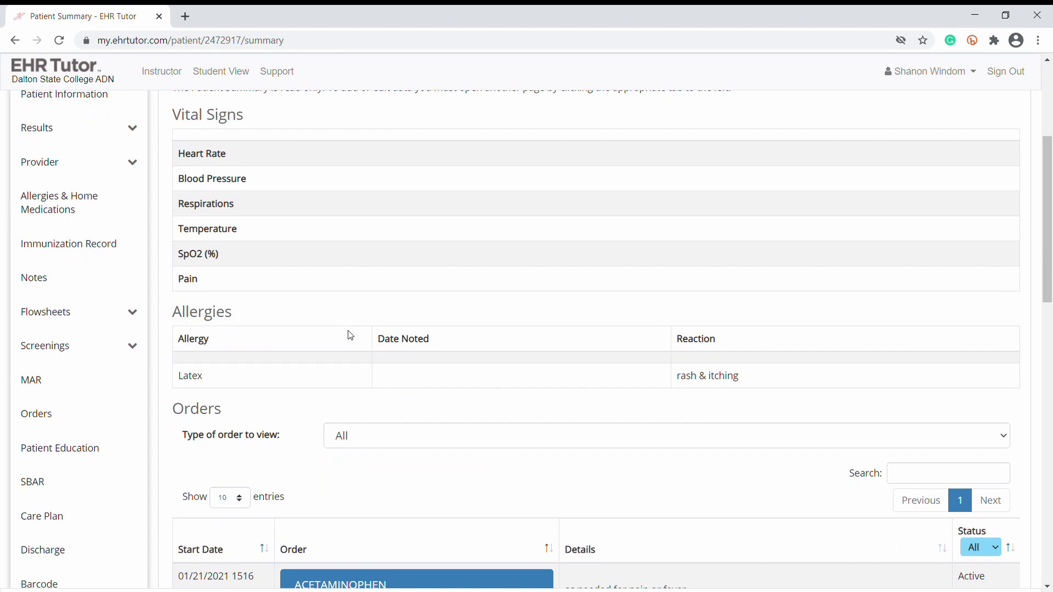
{"action": "scroll", "coordinate": [351, 336], "scroll_direction": "down", "scroll_amount": 13}
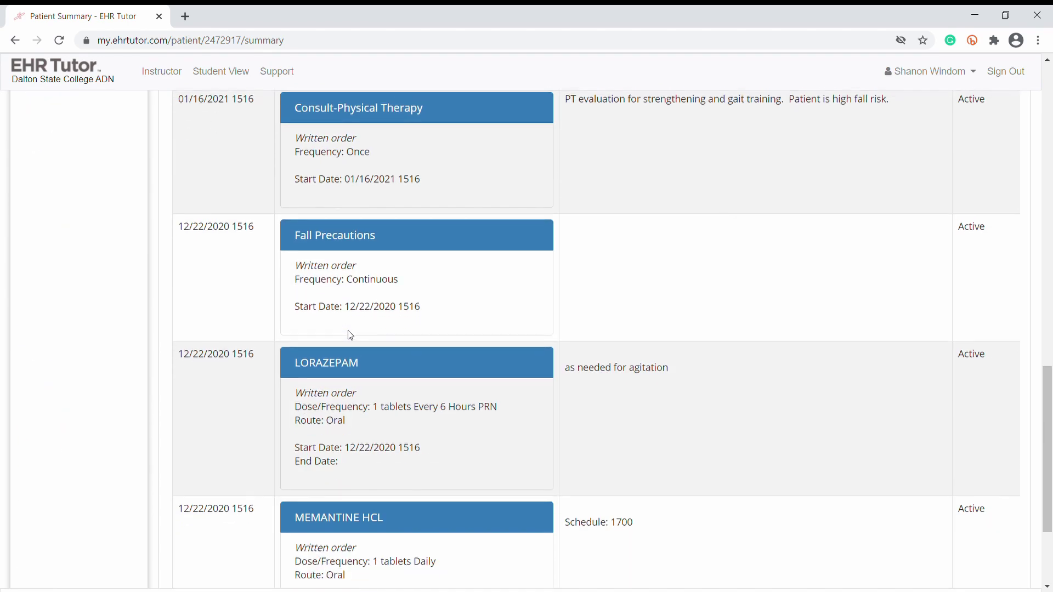
{"action": "scroll", "coordinate": [351, 336], "scroll_direction": "down", "scroll_amount": 3}
{"action": "scroll", "coordinate": [337, 341], "scroll_direction": "up", "scroll_amount": 16}
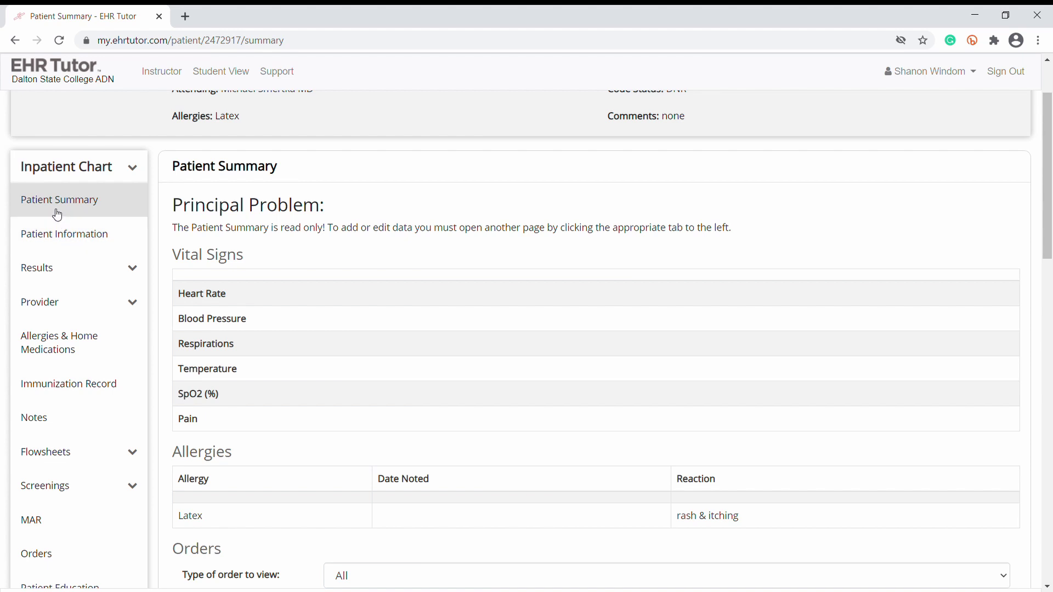
{"action": "left_click", "coordinate": [69, 269]}
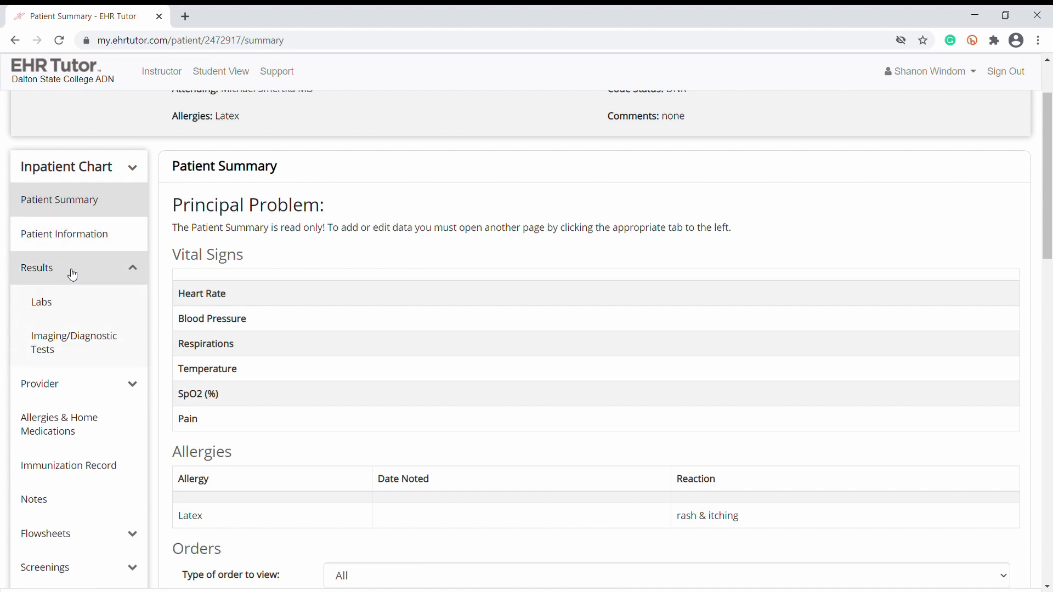
{"action": "left_click", "coordinate": [66, 312]}
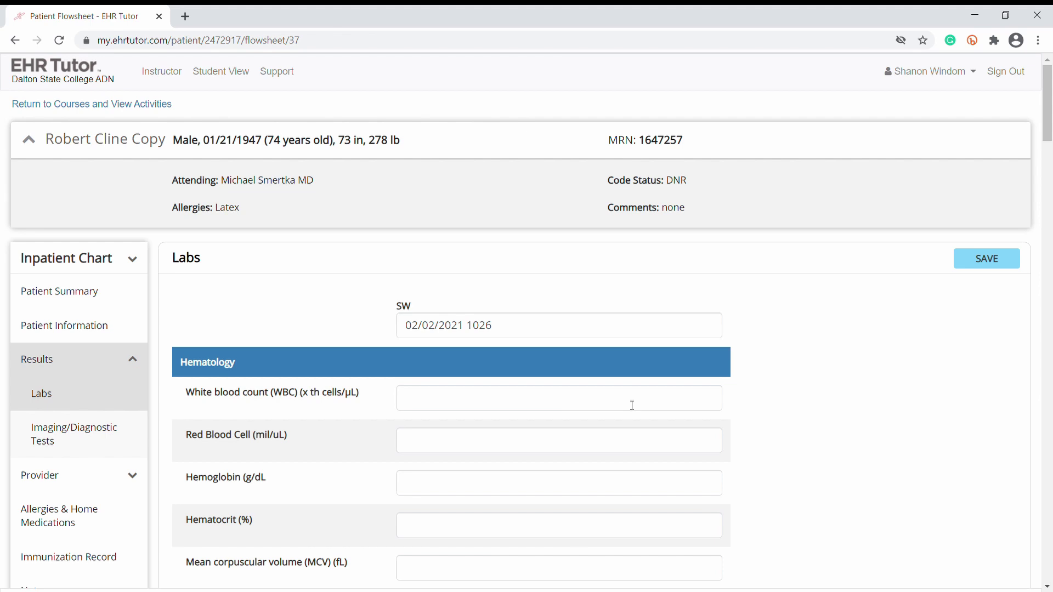
- Change the patient's first name to its female form, set Sex to Female, and save
{"action": "left_click", "coordinate": [67, 322]}
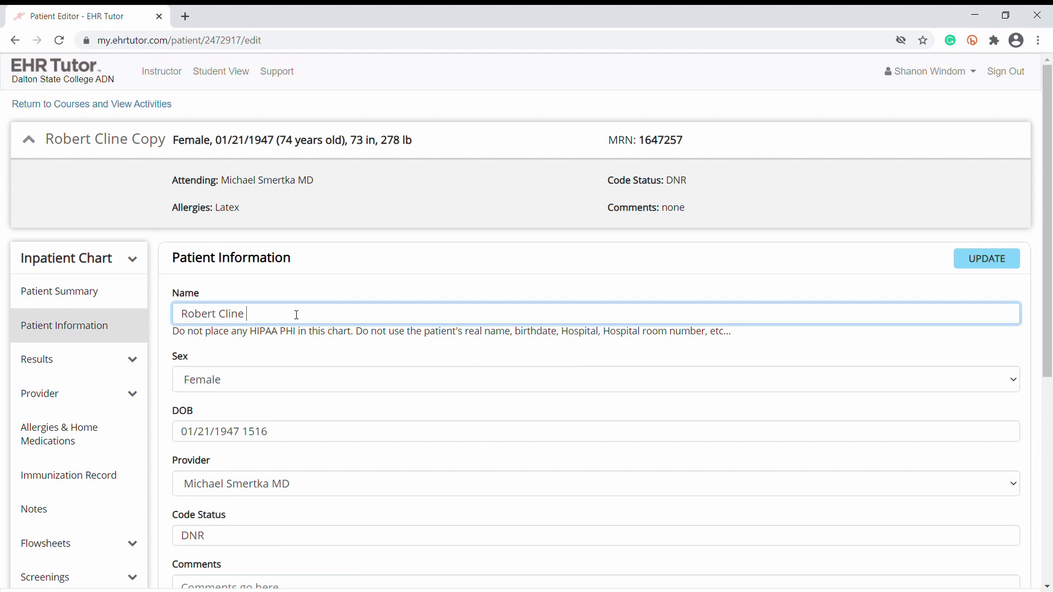
{"action": "key", "text": "ctrl+shift+Right"}
{"action": "type", "text": "Roberta"}
{"action": "left_click", "coordinate": [997, 260]}
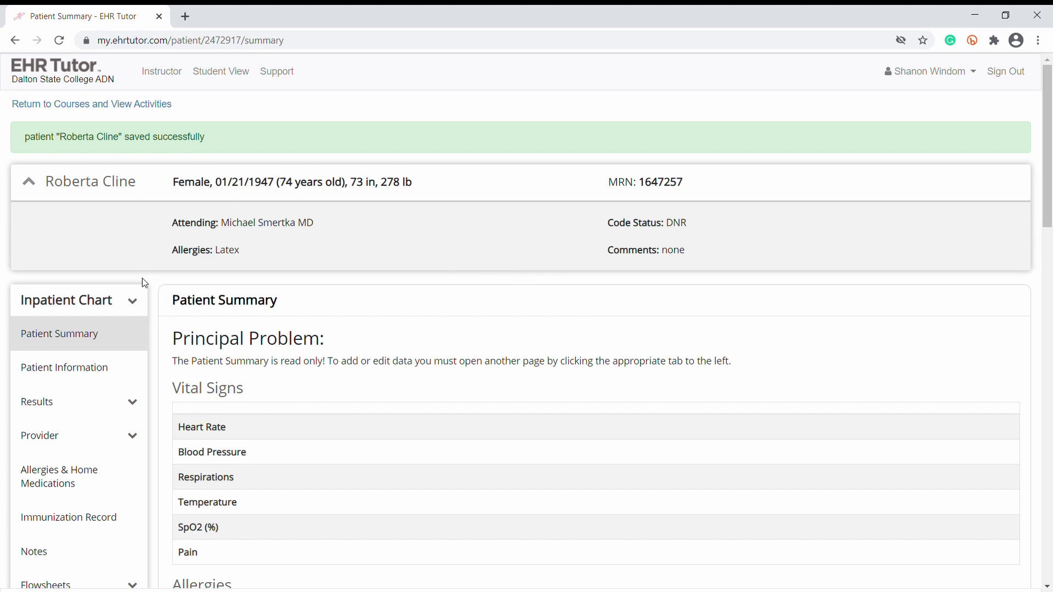
- Expand the Results and Provider sections and go through Chief Complaint to the History page
{"action": "left_click", "coordinate": [67, 401]}
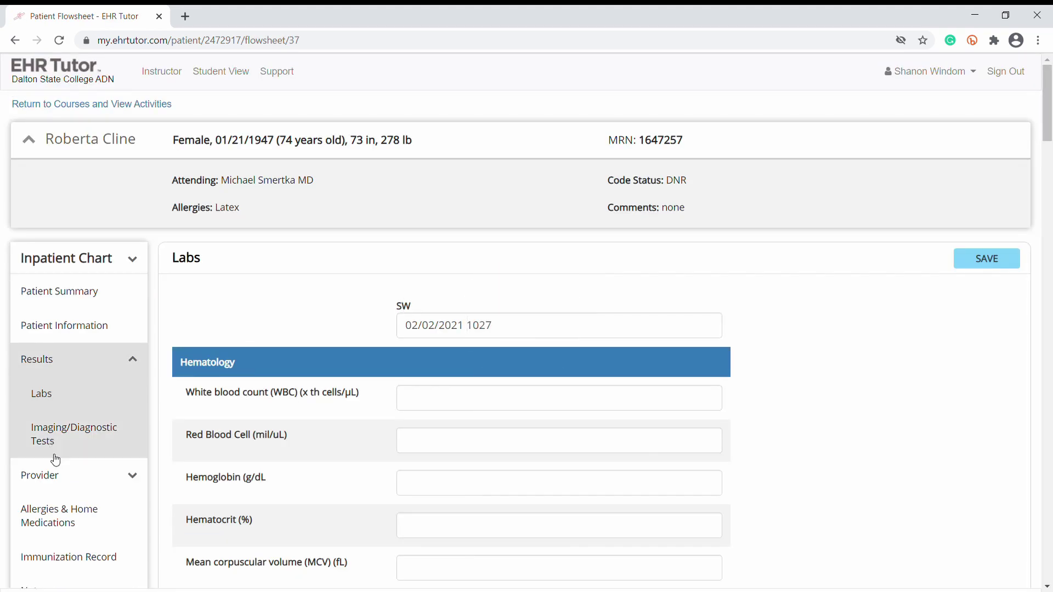
{"action": "scroll", "coordinate": [56, 463], "scroll_direction": "down", "scroll_amount": 1}
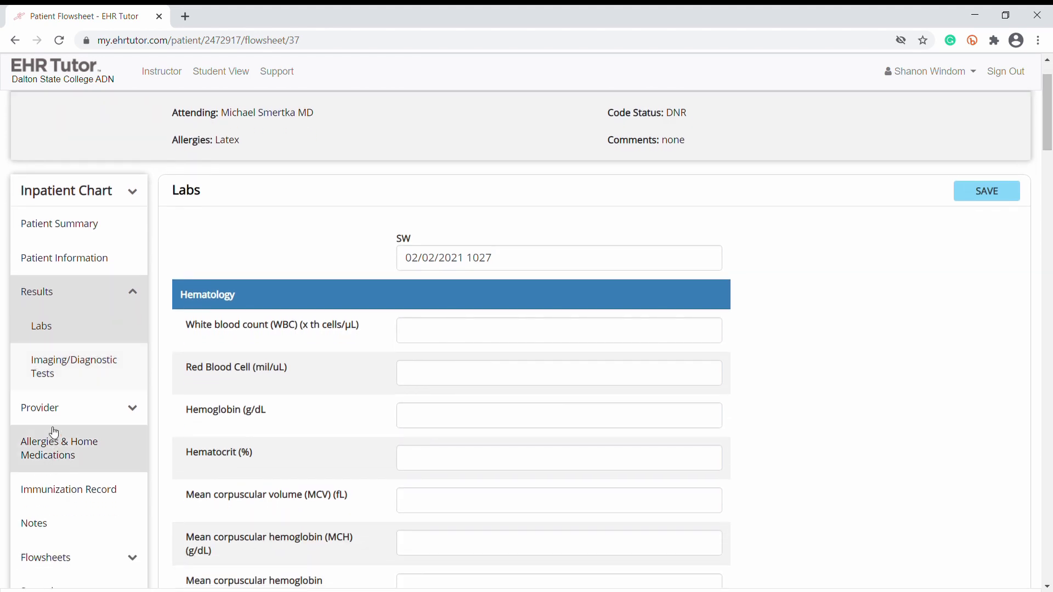
{"action": "left_click", "coordinate": [53, 412]}
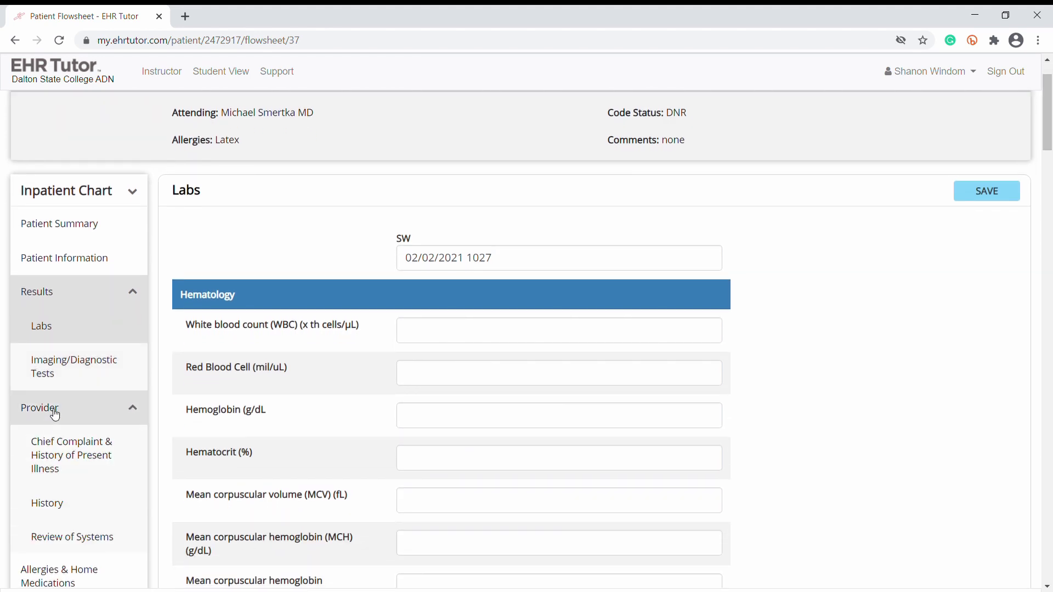
{"action": "left_click", "coordinate": [55, 447]}
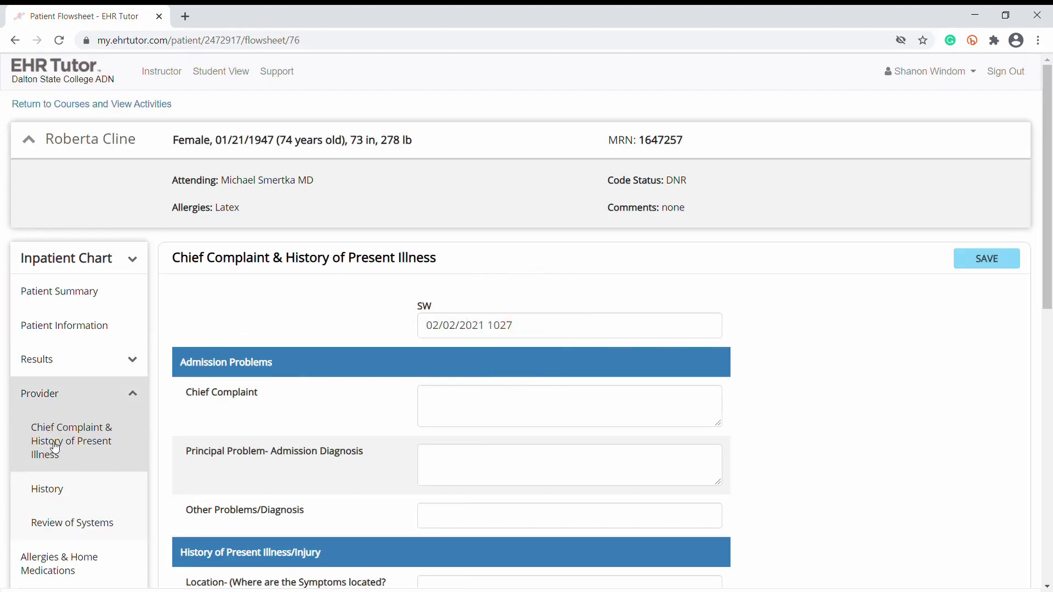
{"action": "scroll", "coordinate": [55, 447], "scroll_direction": "down", "scroll_amount": 1}
{"action": "scroll", "coordinate": [55, 447], "scroll_direction": "down", "scroll_amount": 1}
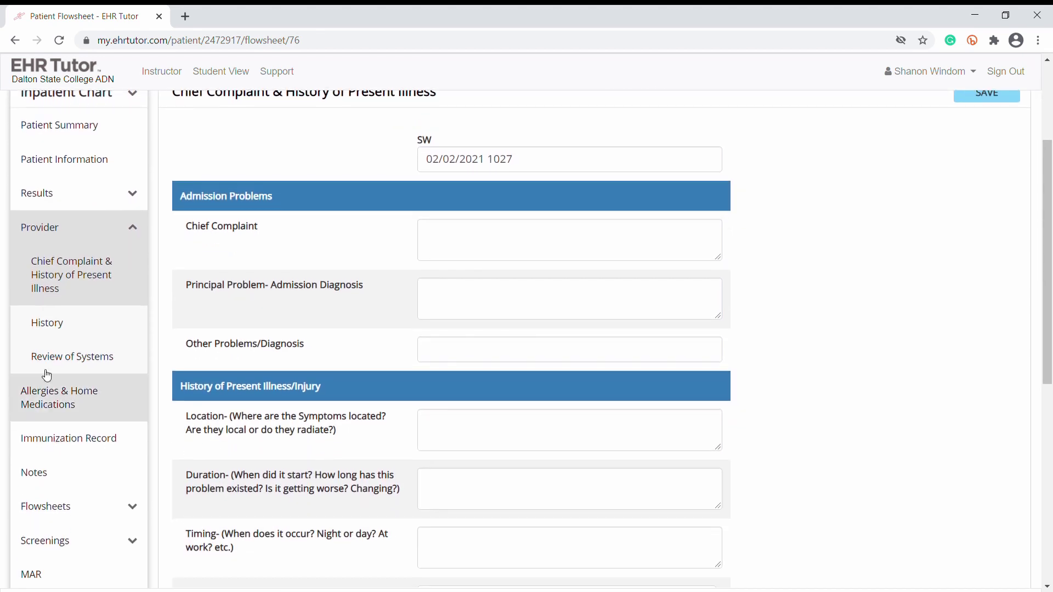
{"action": "left_click", "coordinate": [49, 326]}
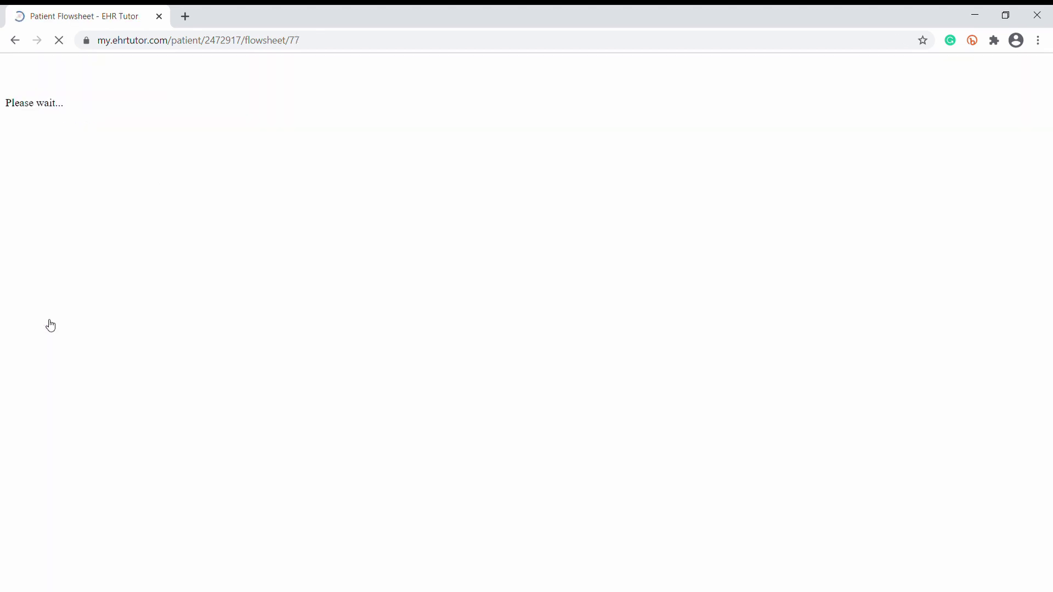
- Start a blank new History entry dated 02/02/2021 1028
{"action": "scroll", "coordinate": [304, 399], "scroll_direction": "down", "scroll_amount": 6}
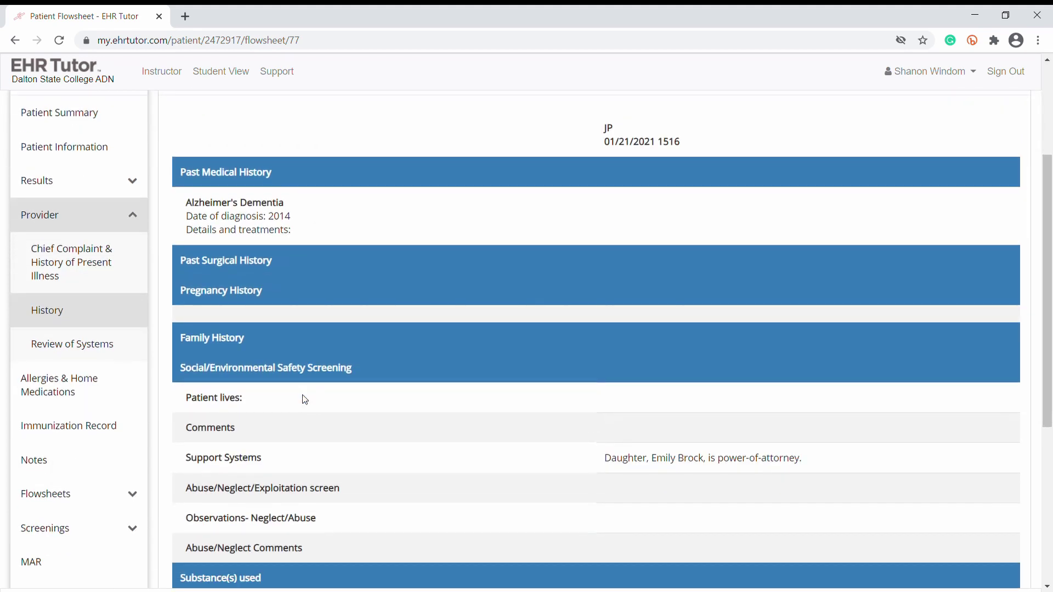
{"action": "scroll", "coordinate": [305, 399], "scroll_direction": "up", "scroll_amount": 4}
{"action": "scroll", "coordinate": [304, 400], "scroll_direction": "up", "scroll_amount": 1}
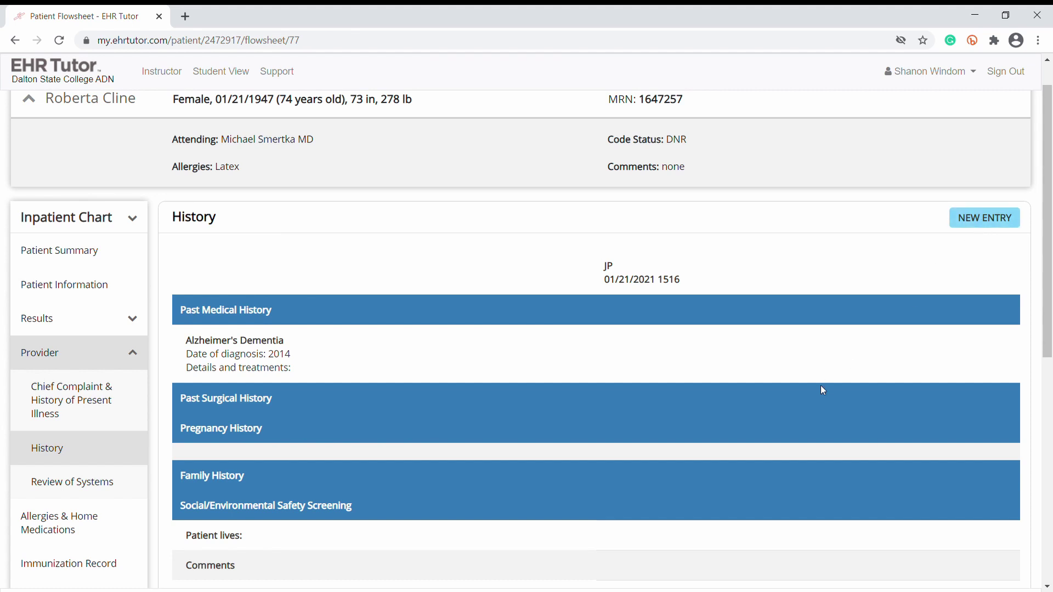
{"action": "left_click", "coordinate": [976, 217]}
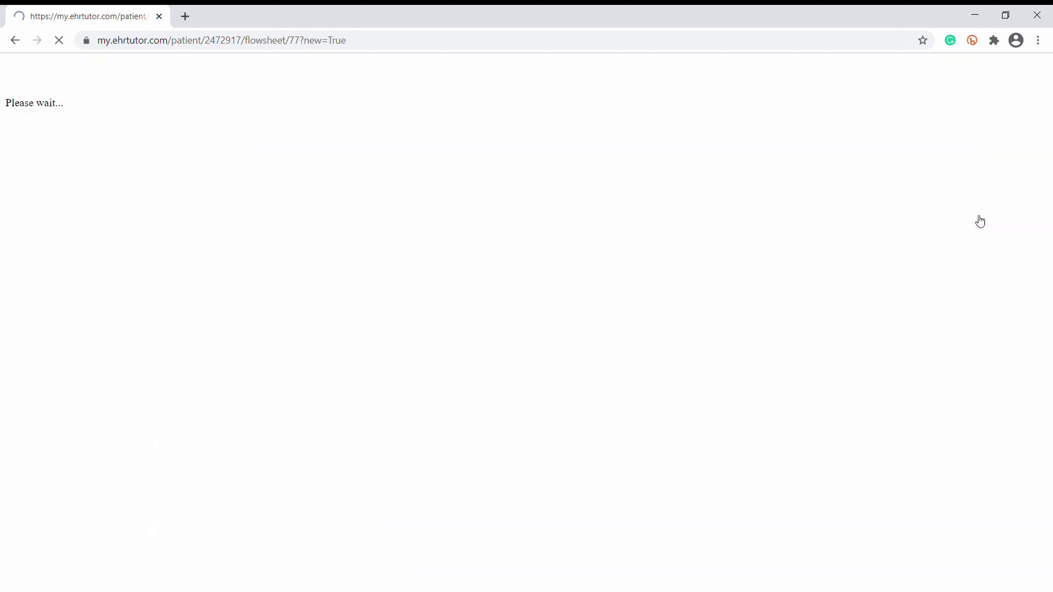
{"action": "scroll", "coordinate": [898, 463], "scroll_direction": "down", "scroll_amount": 9}
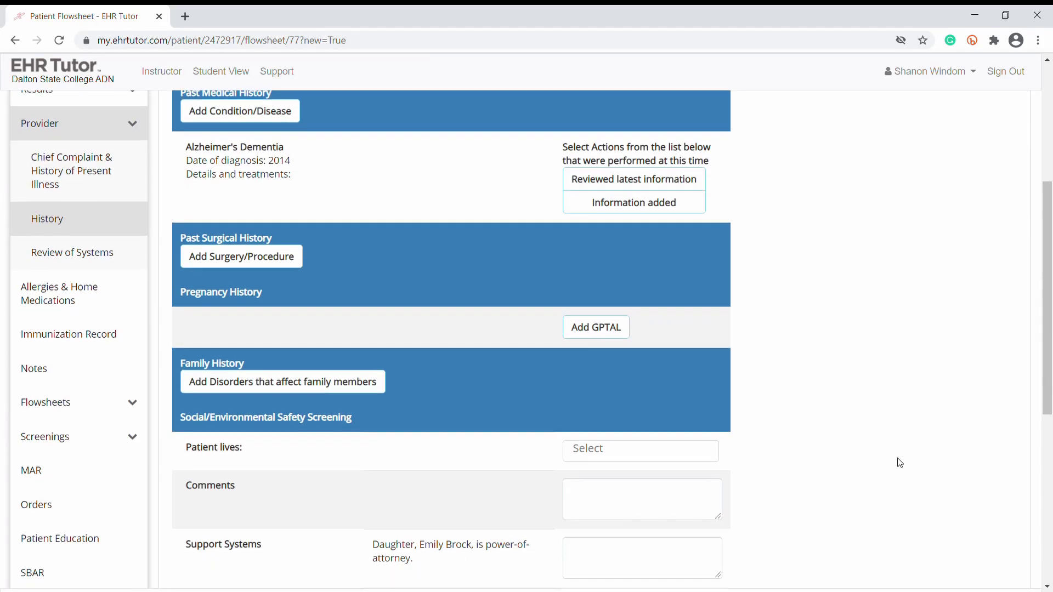
{"action": "scroll", "coordinate": [900, 463], "scroll_direction": "down", "scroll_amount": 3}
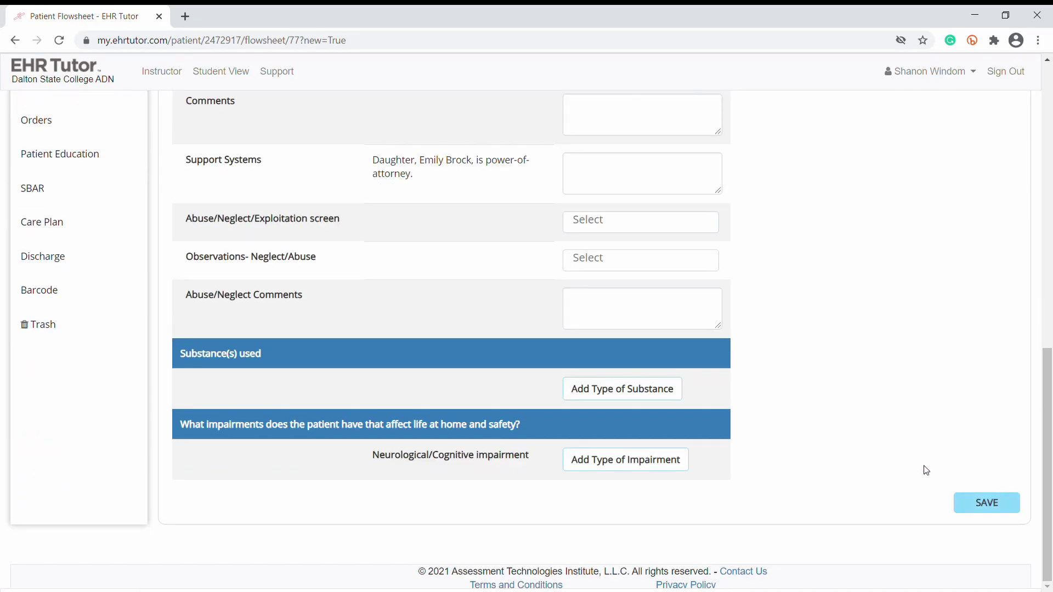
{"action": "scroll", "coordinate": [890, 439], "scroll_direction": "up", "scroll_amount": 12}
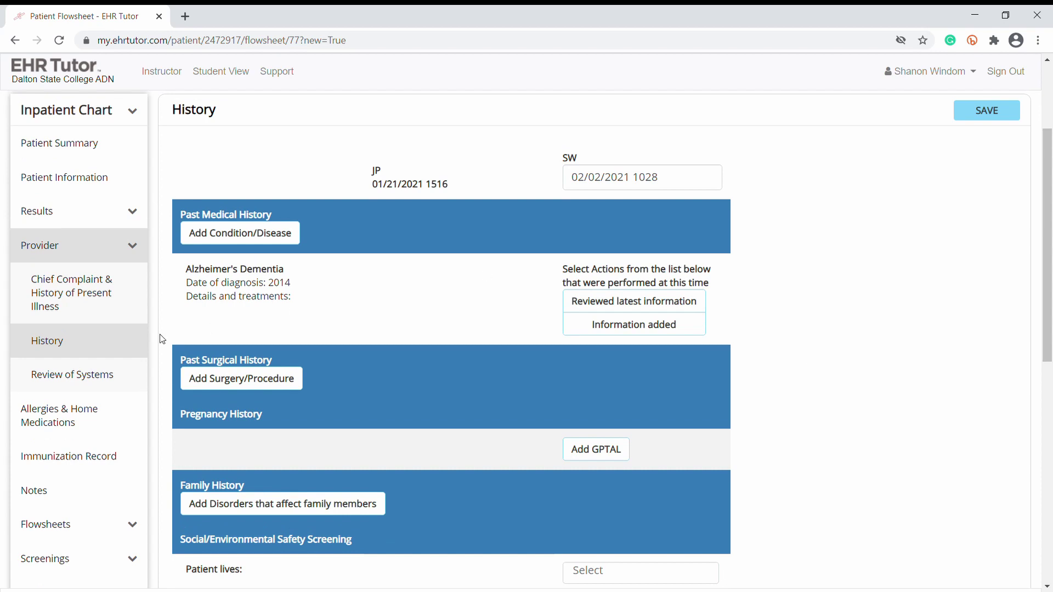
- Review the Review of Systems and Allergies/Home Medications pages
{"action": "left_click", "coordinate": [73, 375]}
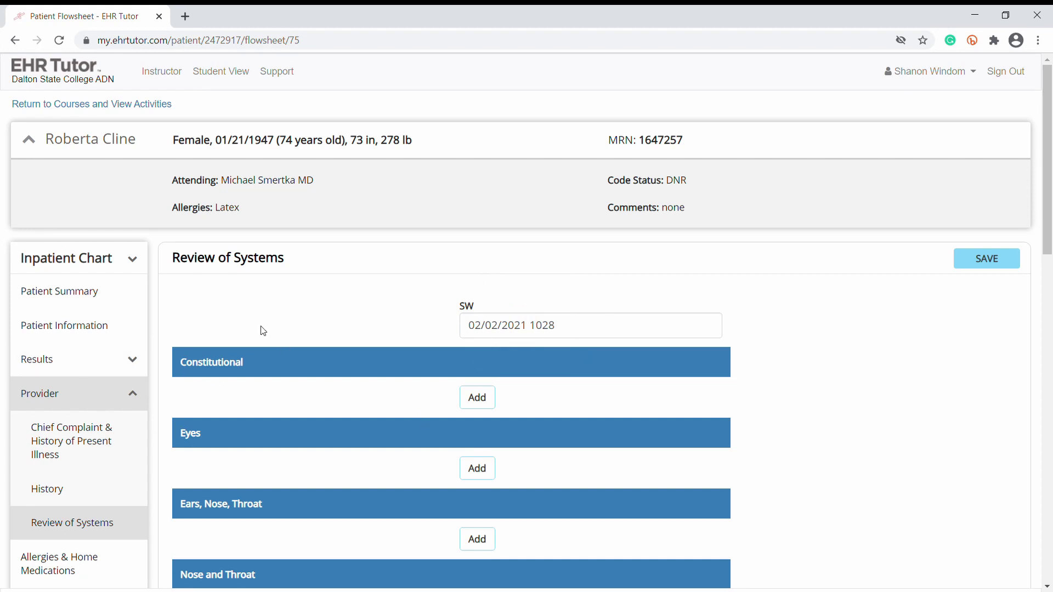
{"action": "scroll", "coordinate": [107, 407], "scroll_direction": "down", "scroll_amount": 3}
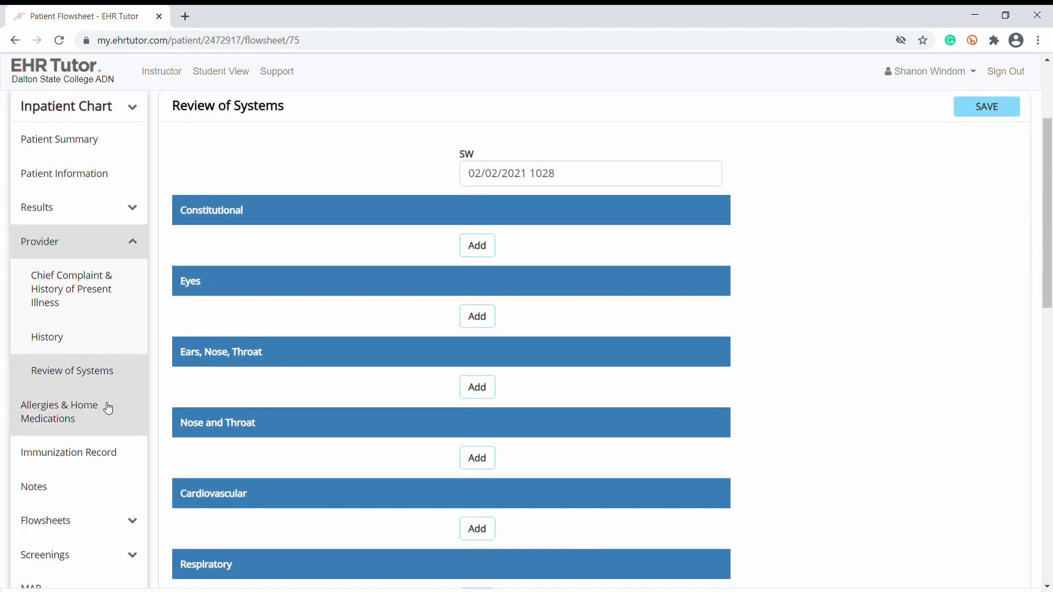
{"action": "left_click", "coordinate": [58, 420]}
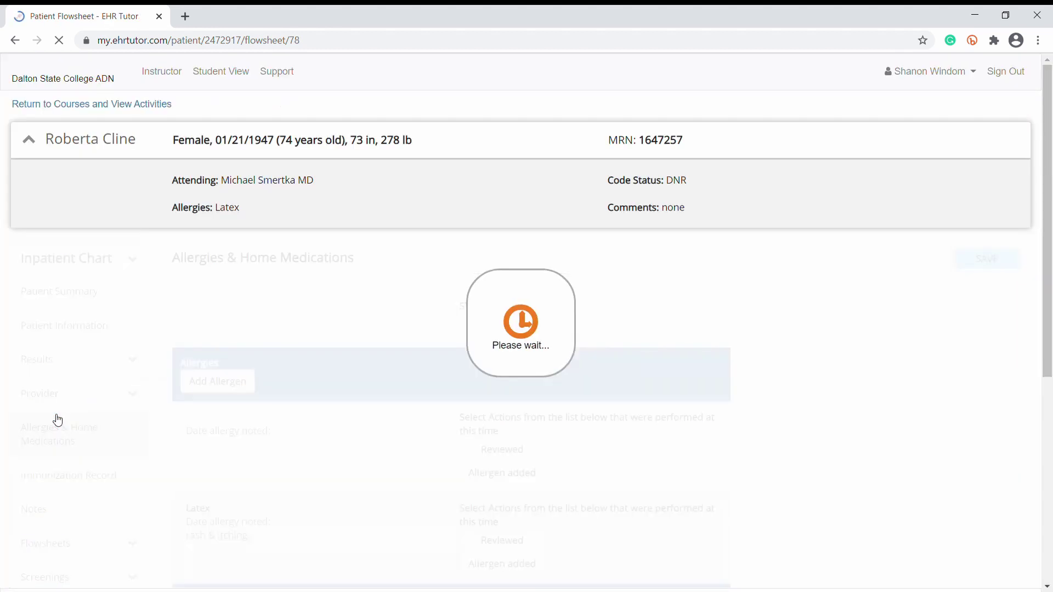
{"action": "scroll", "coordinate": [293, 474], "scroll_direction": "down", "scroll_amount": 3}
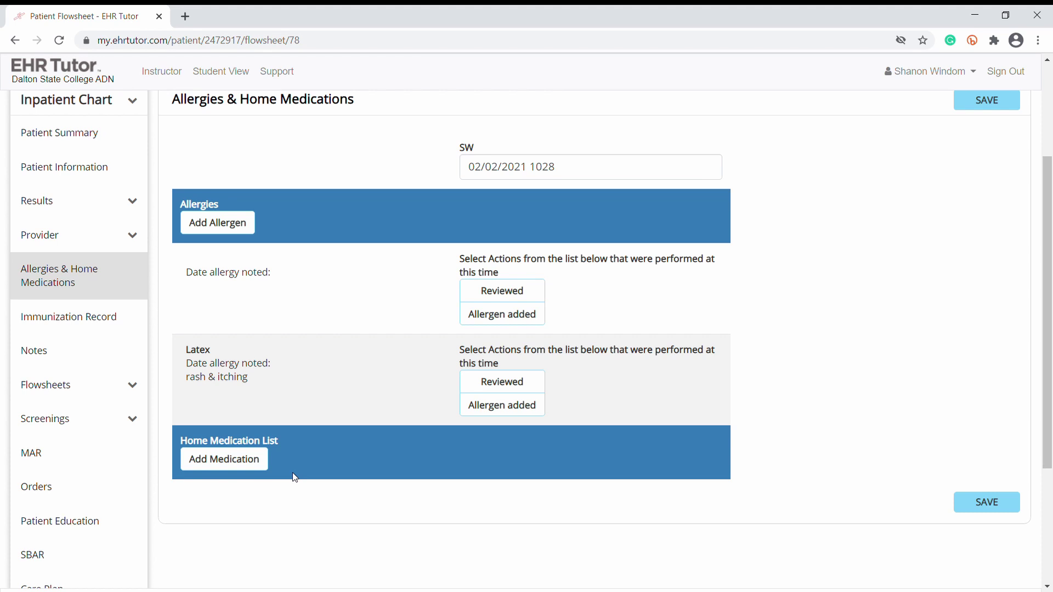
- On the Notes page, expand the 01/16/2021 1516 nurse progress note to read it
{"action": "left_click", "coordinate": [82, 354]}
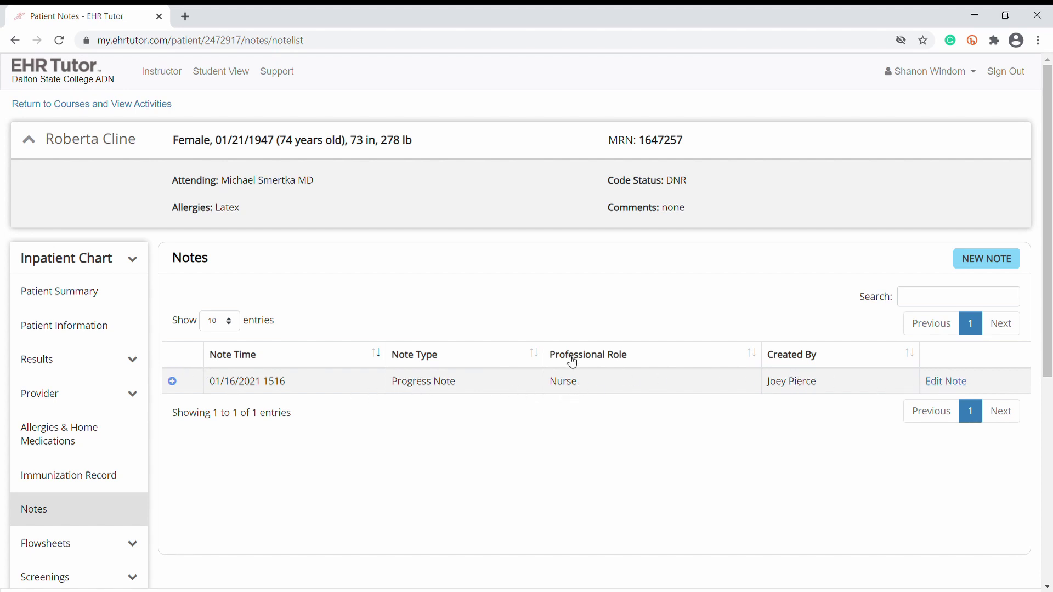
{"action": "left_click", "coordinate": [172, 381]}
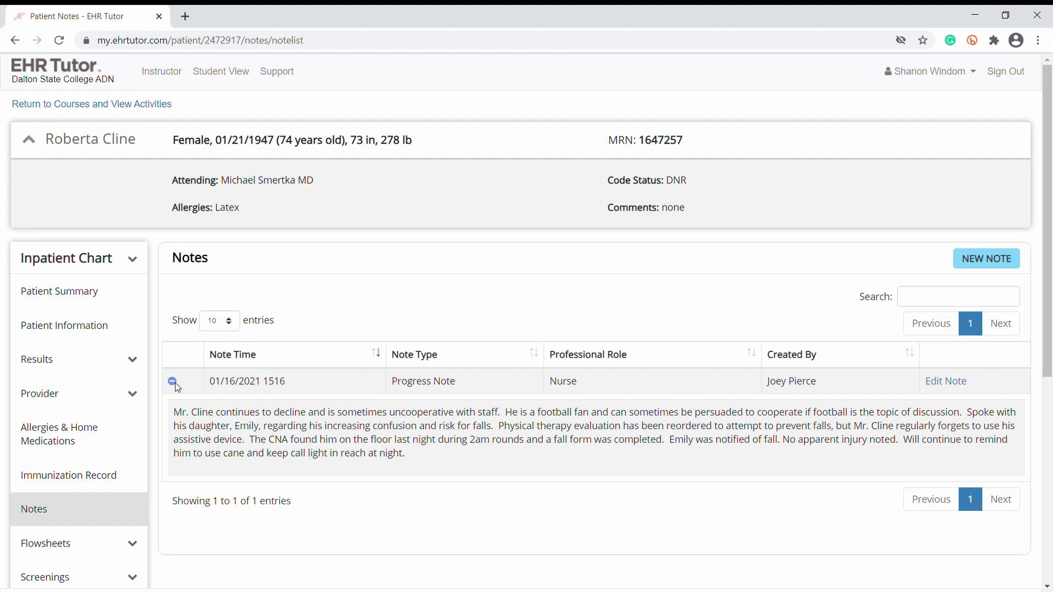
{"action": "scroll", "coordinate": [169, 440], "scroll_direction": "down", "scroll_amount": 2}
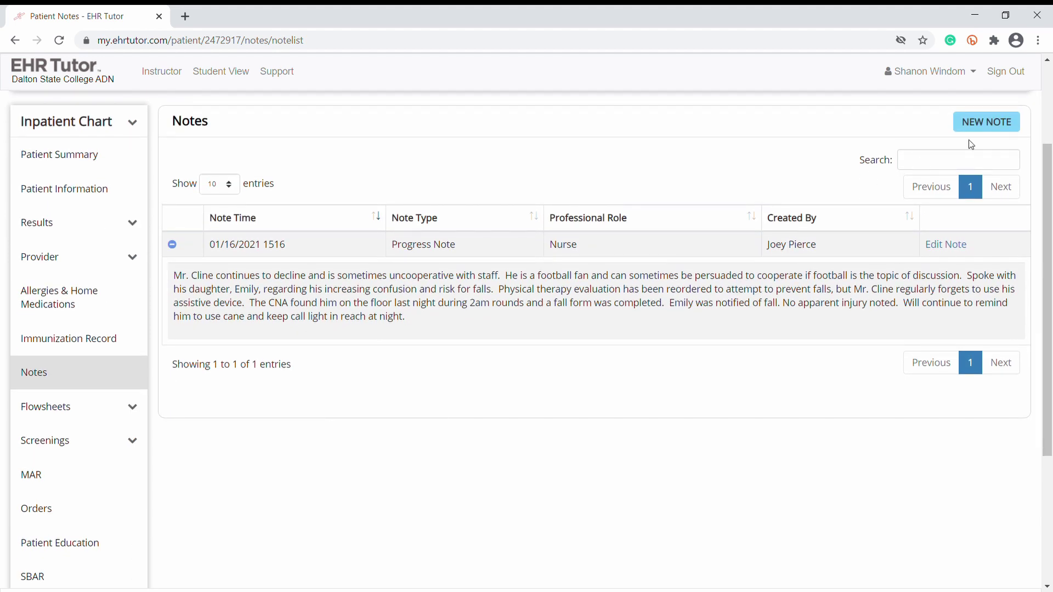
- Open the Vital Signs flowsheet and start a blank entry dated 02/02/2021 1029
{"action": "left_click", "coordinate": [46, 410]}
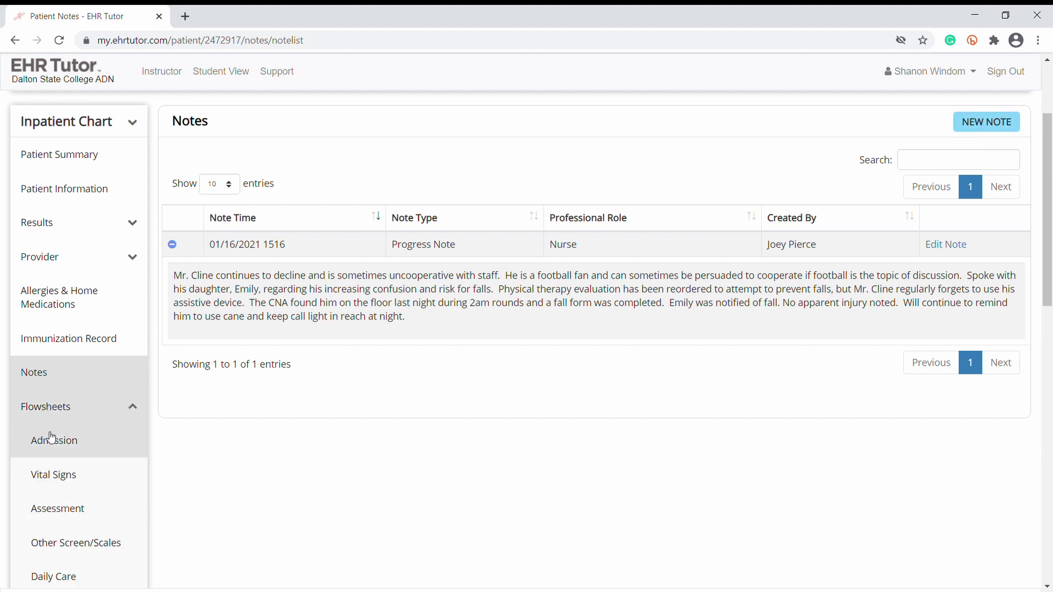
{"action": "left_click", "coordinate": [52, 474]}
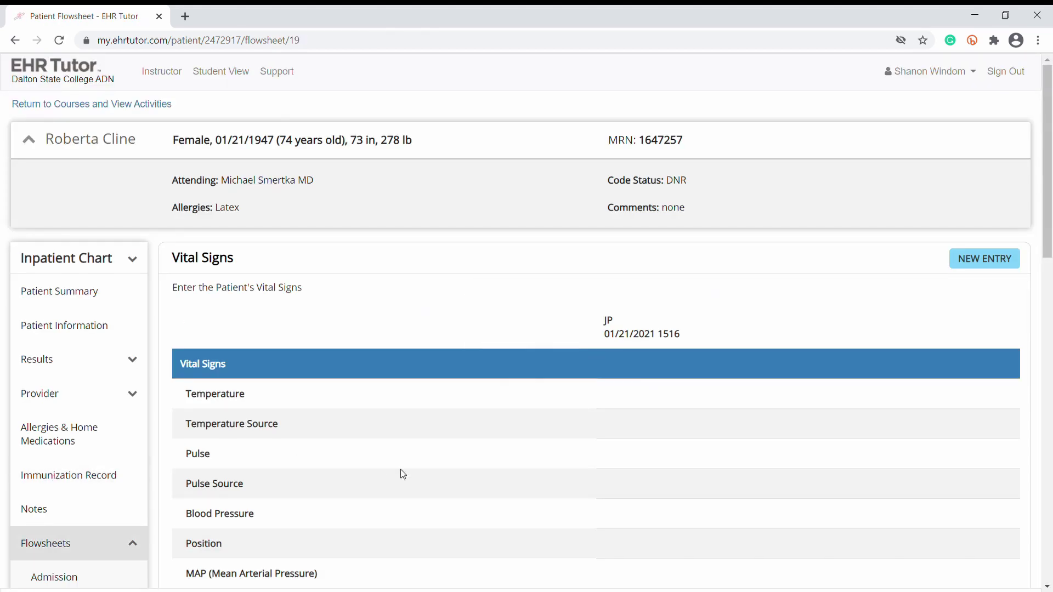
{"action": "scroll", "coordinate": [400, 474], "scroll_direction": "down", "scroll_amount": 2}
{"action": "left_click", "coordinate": [976, 162]}
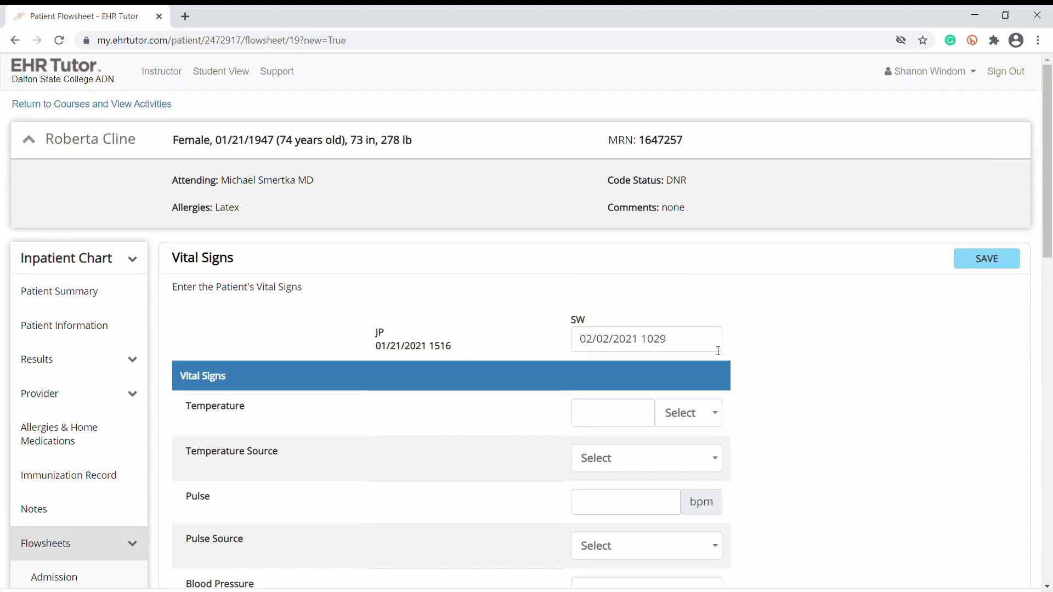
{"action": "scroll", "coordinate": [713, 351], "scroll_direction": "down", "scroll_amount": 10}
{"action": "scroll", "coordinate": [717, 352], "scroll_direction": "down", "scroll_amount": 6}
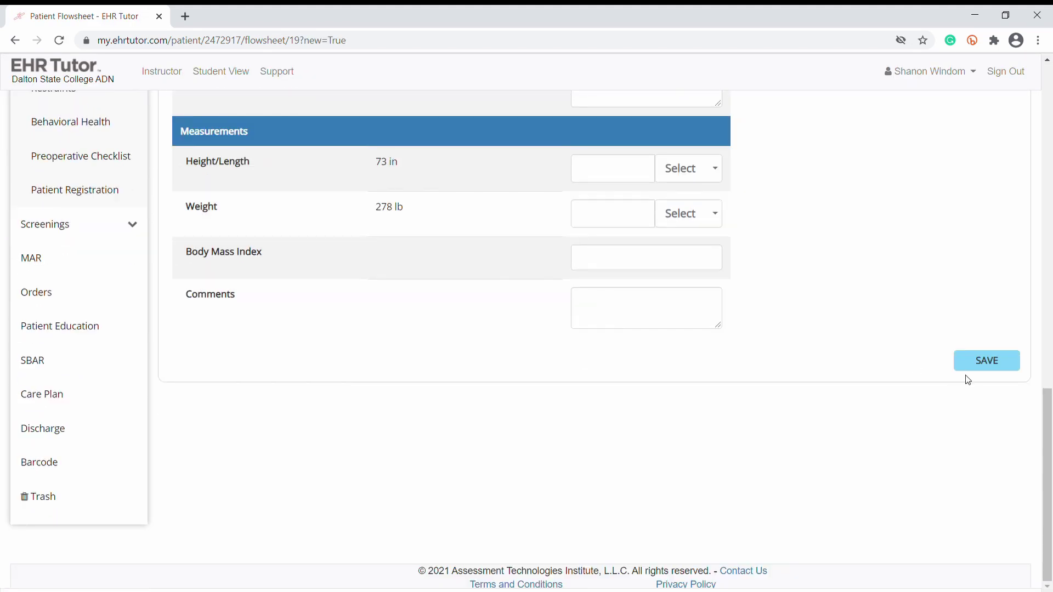
{"action": "scroll", "coordinate": [538, 408], "scroll_direction": "up", "scroll_amount": 8}
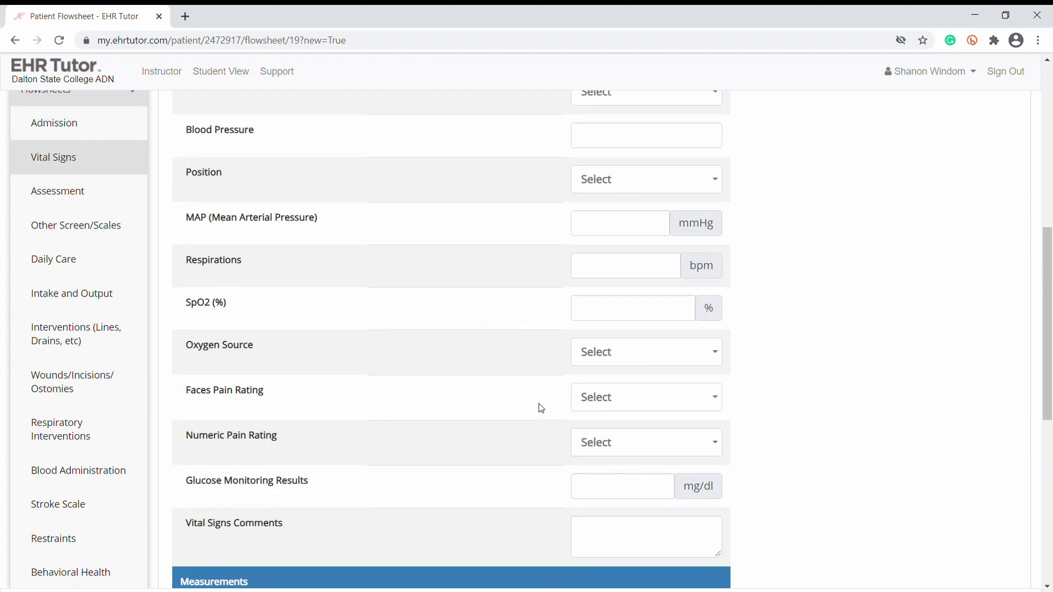
- Open the Assessment flowsheet and view the Head, Face options without choosing one
{"action": "scroll", "coordinate": [539, 407], "scroll_direction": "up", "scroll_amount": 2}
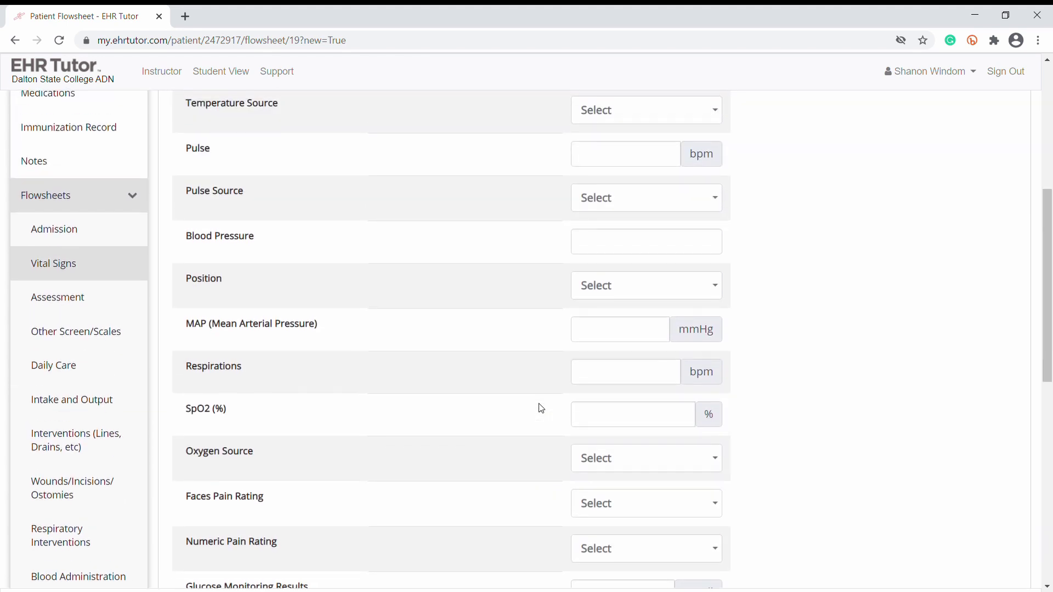
{"action": "left_click", "coordinate": [57, 301]}
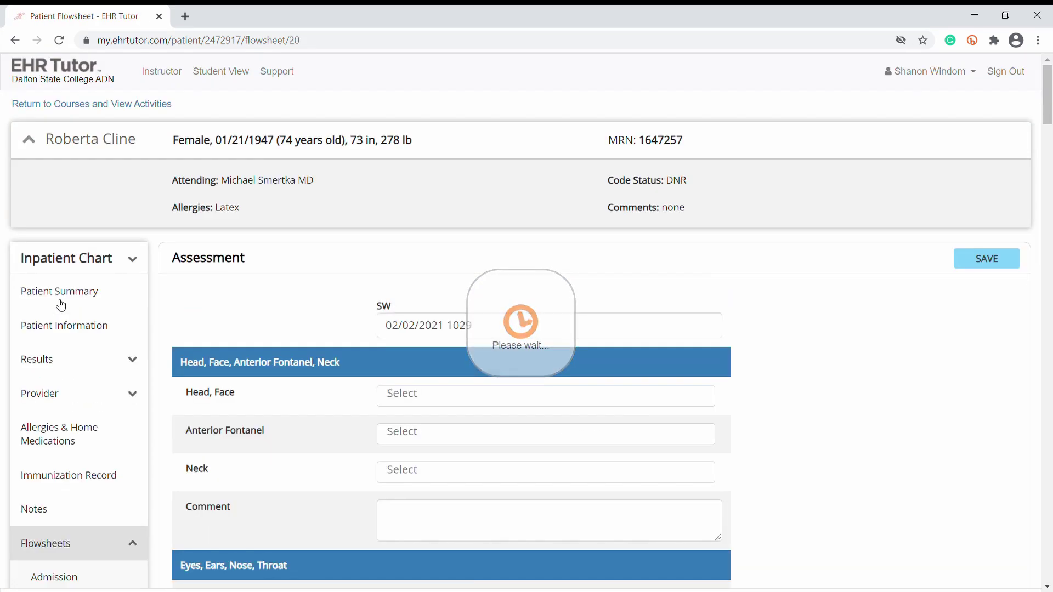
{"action": "left_click", "coordinate": [538, 400]}
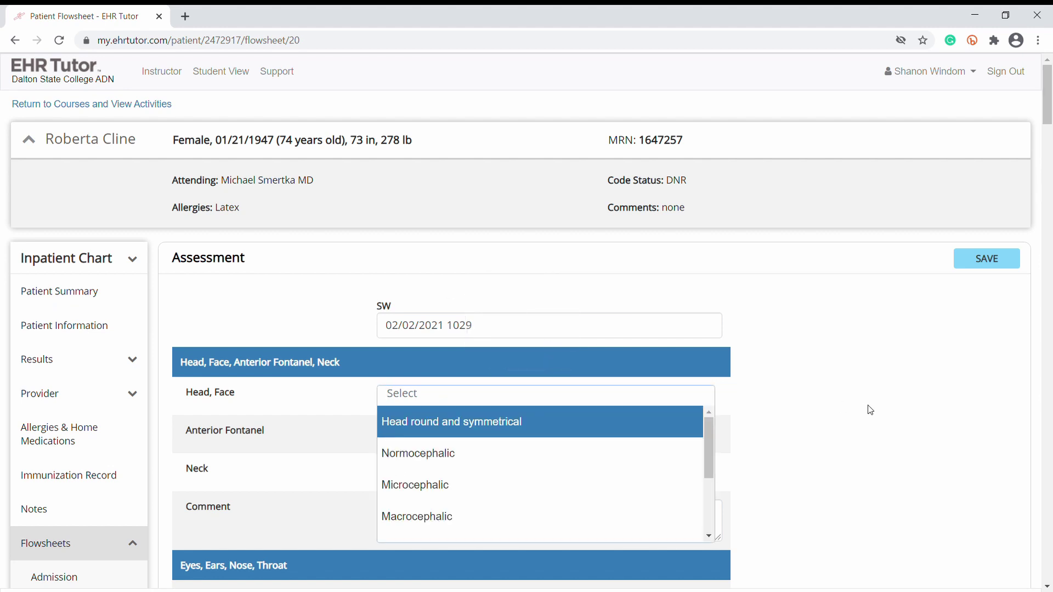
{"action": "left_click", "coordinate": [942, 421]}
- Scroll through the Assessment form's head-to-toe body-system sections
{"action": "scroll", "coordinate": [941, 421], "scroll_direction": "down", "scroll_amount": 5}
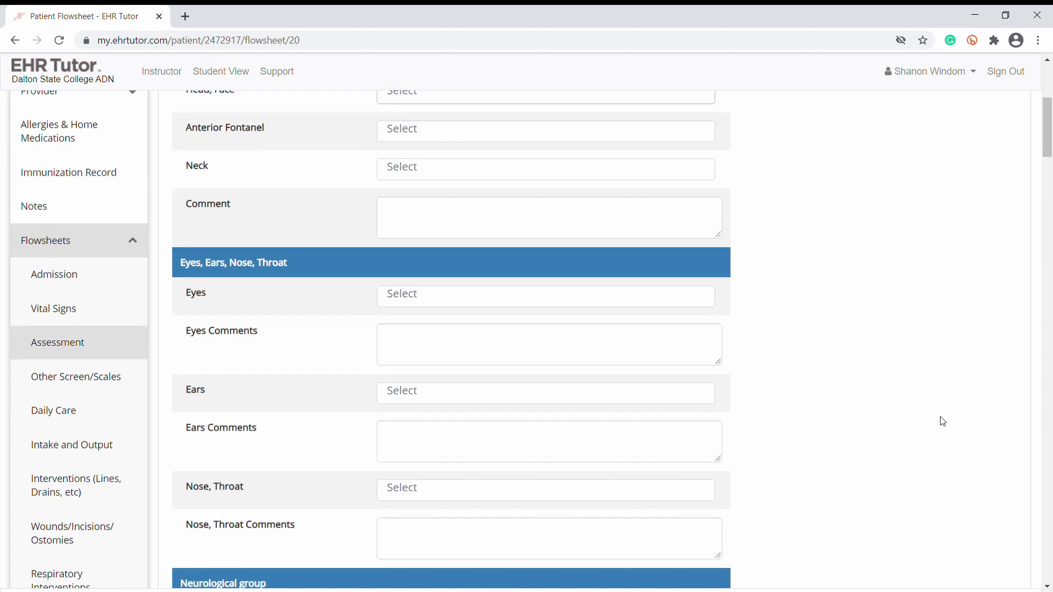
{"action": "scroll", "coordinate": [942, 421], "scroll_direction": "down", "scroll_amount": 15}
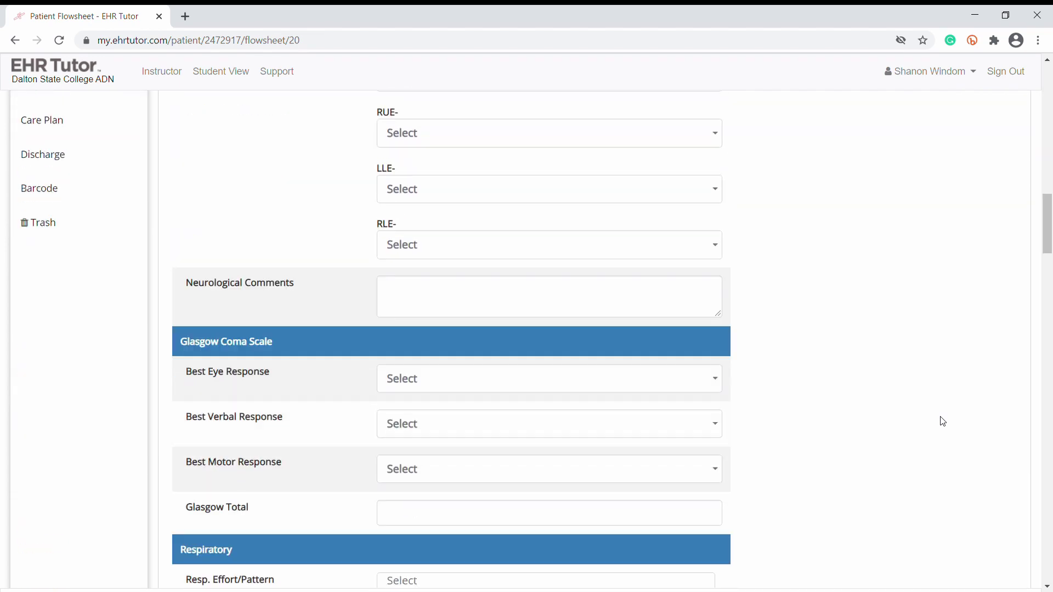
{"action": "scroll", "coordinate": [942, 421], "scroll_direction": "down", "scroll_amount": 15}
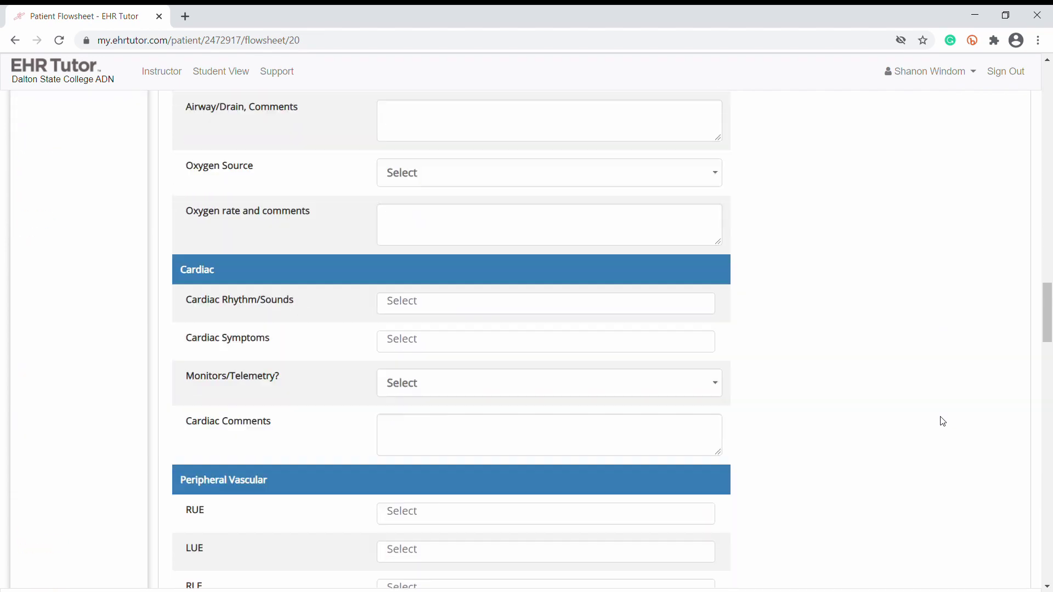
{"action": "scroll", "coordinate": [942, 421], "scroll_direction": "down", "scroll_amount": 15}
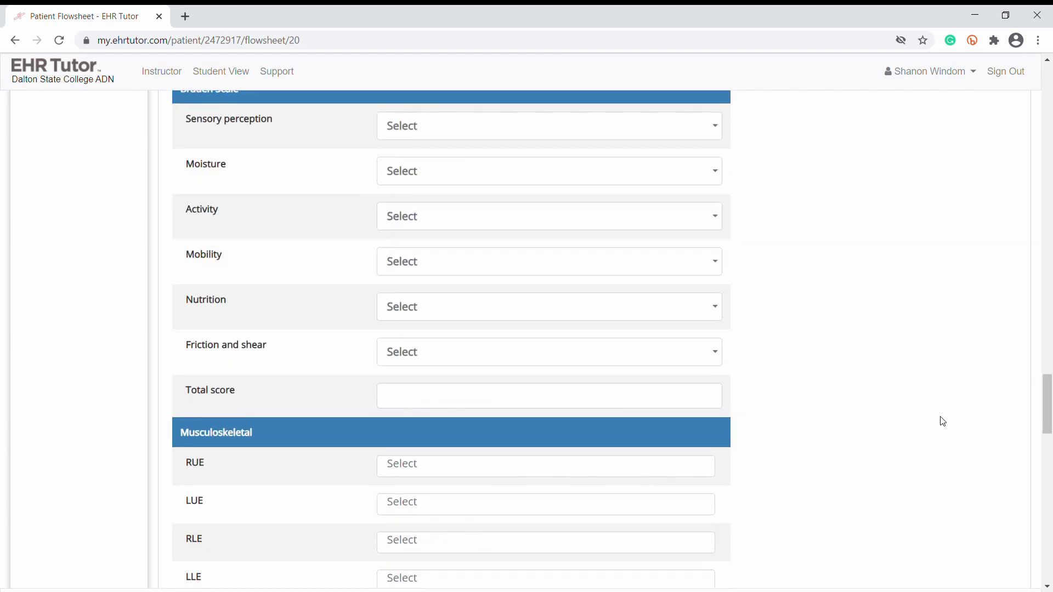
{"action": "scroll", "coordinate": [942, 421], "scroll_direction": "down", "scroll_amount": 15}
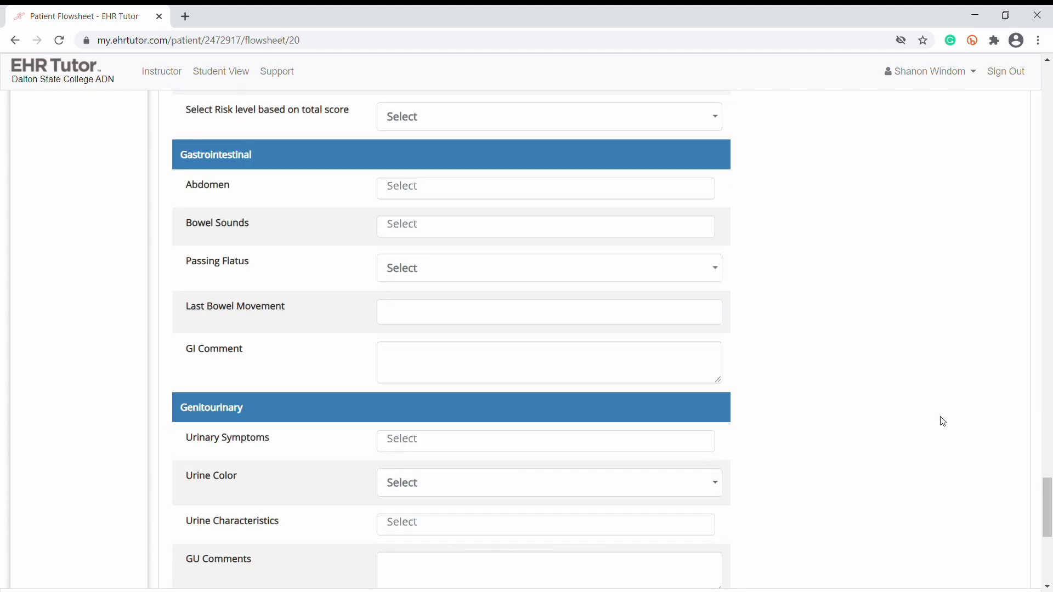
{"action": "scroll", "coordinate": [943, 421], "scroll_direction": "down", "scroll_amount": 5}
{"action": "scroll", "coordinate": [942, 422], "scroll_direction": "up", "scroll_amount": 12}
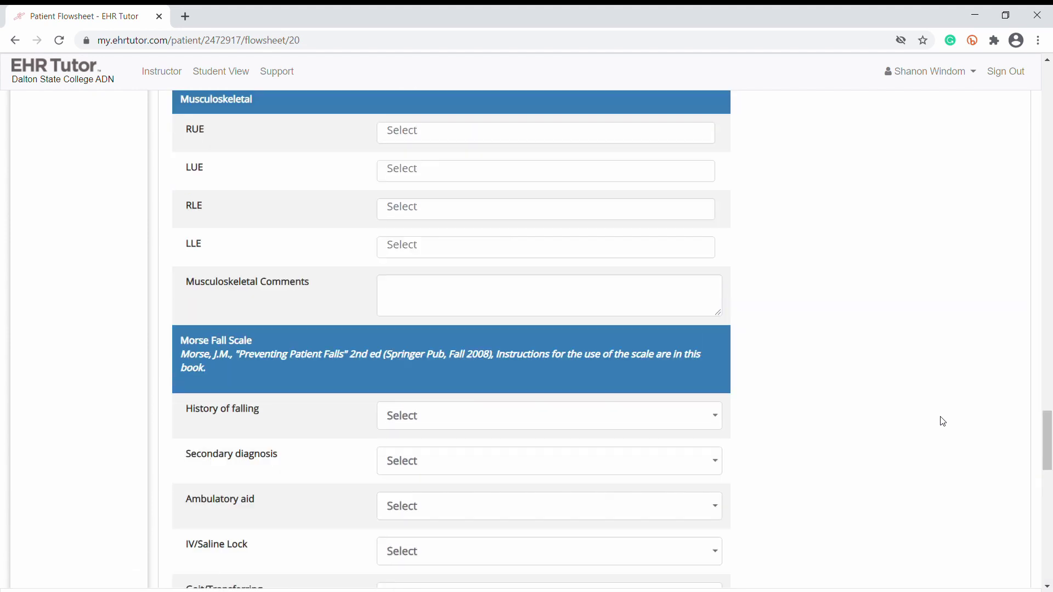
{"action": "scroll", "coordinate": [943, 422], "scroll_direction": "up", "scroll_amount": 15}
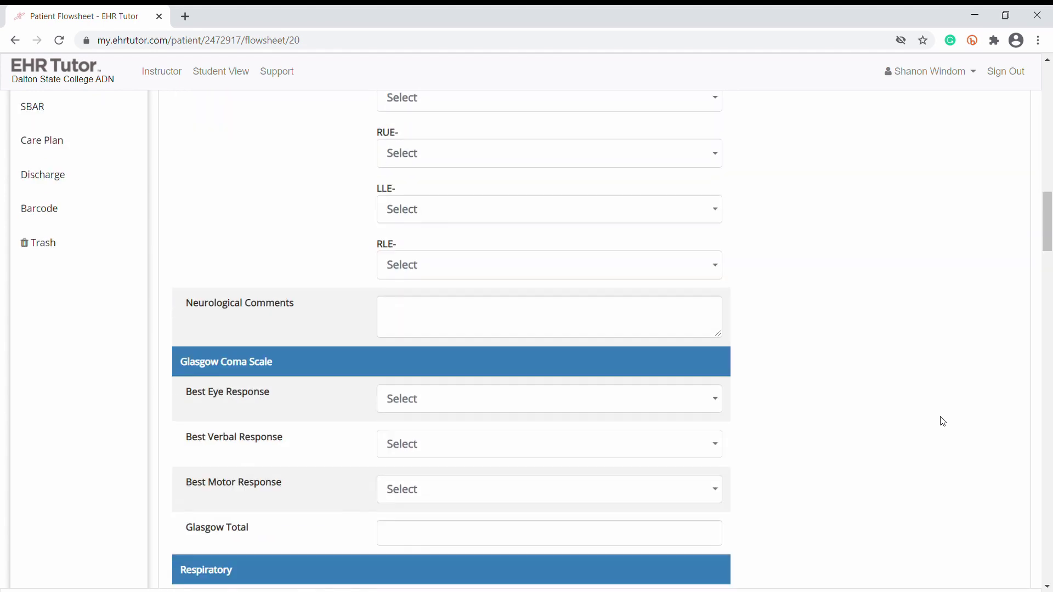
{"action": "scroll", "coordinate": [942, 422], "scroll_direction": "up", "scroll_amount": 15}
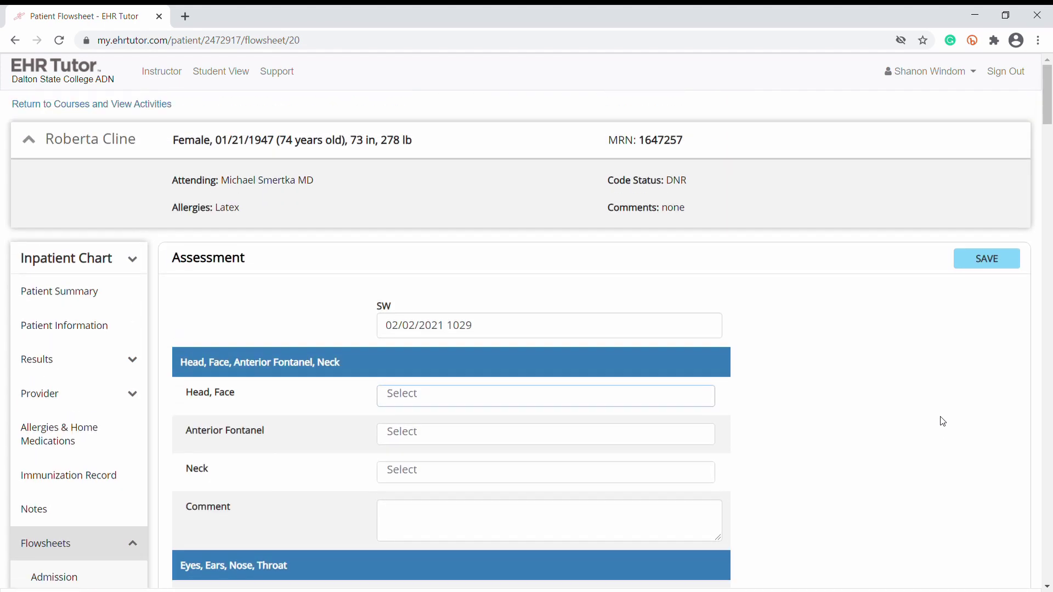
{"action": "scroll", "coordinate": [943, 421], "scroll_direction": "down", "scroll_amount": 7}
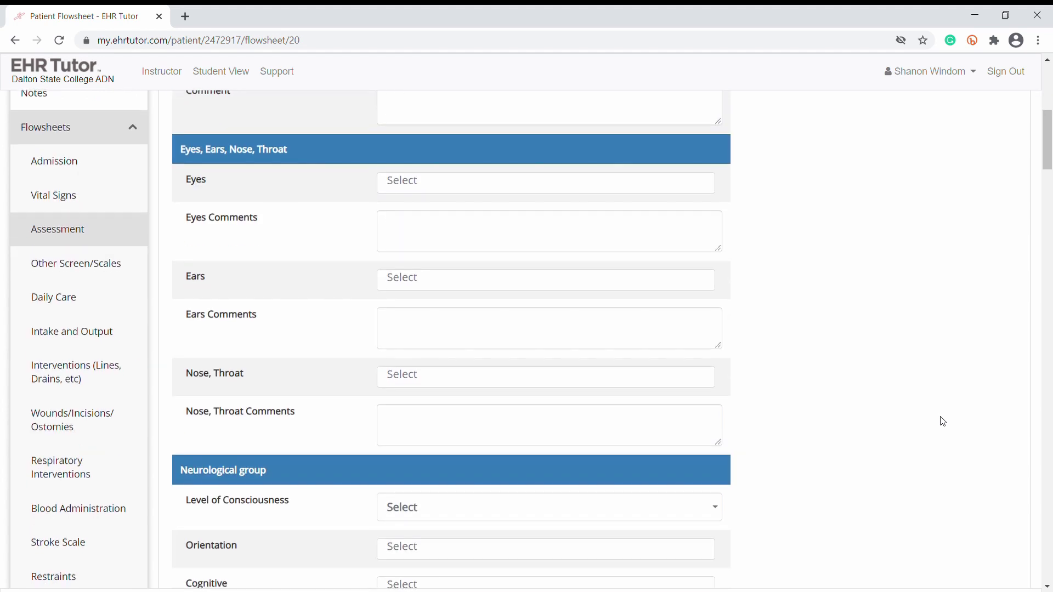
- Open Other Screen/Scales, then review the Daily Care flowsheet's 12/22/2020 1516 entry
{"action": "left_click", "coordinate": [48, 264]}
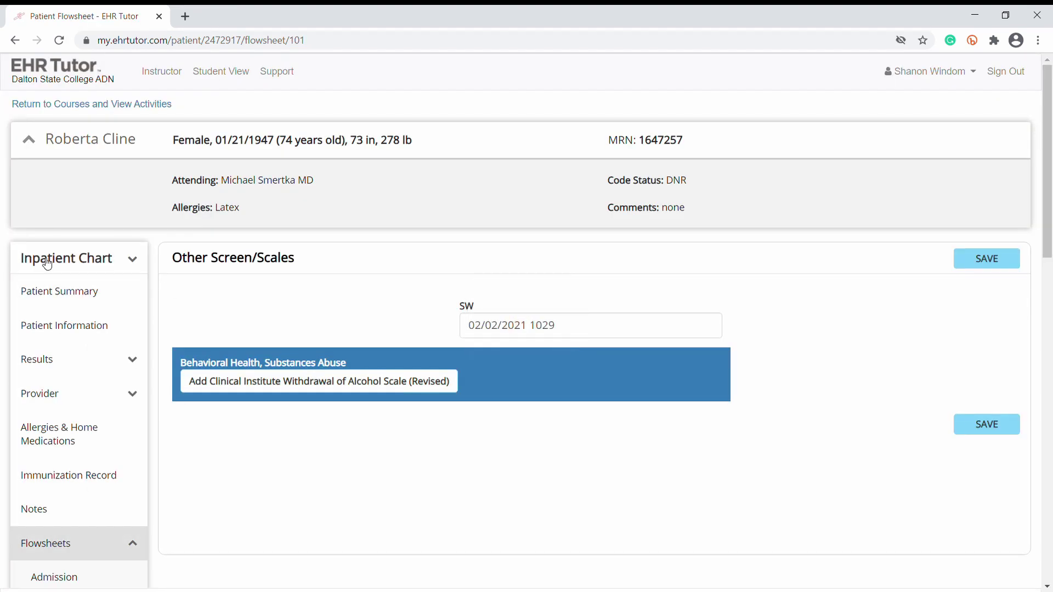
{"action": "scroll", "coordinate": [48, 265], "scroll_direction": "down", "scroll_amount": 7}
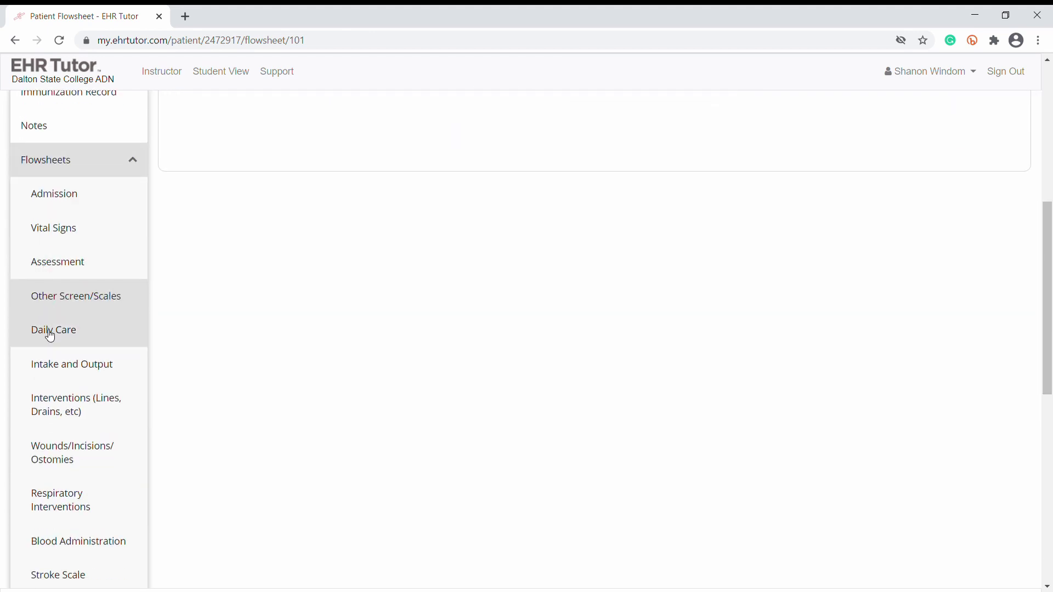
{"action": "left_click", "coordinate": [50, 332]}
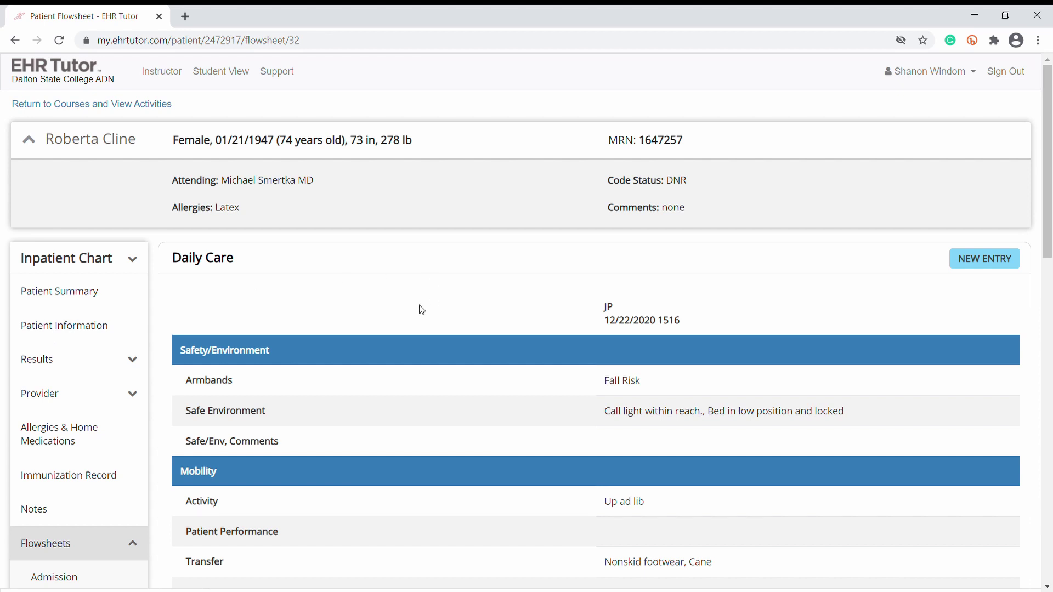
{"action": "scroll", "coordinate": [372, 472], "scroll_direction": "down", "scroll_amount": 7}
{"action": "scroll", "coordinate": [373, 475], "scroll_direction": "down", "scroll_amount": 4}
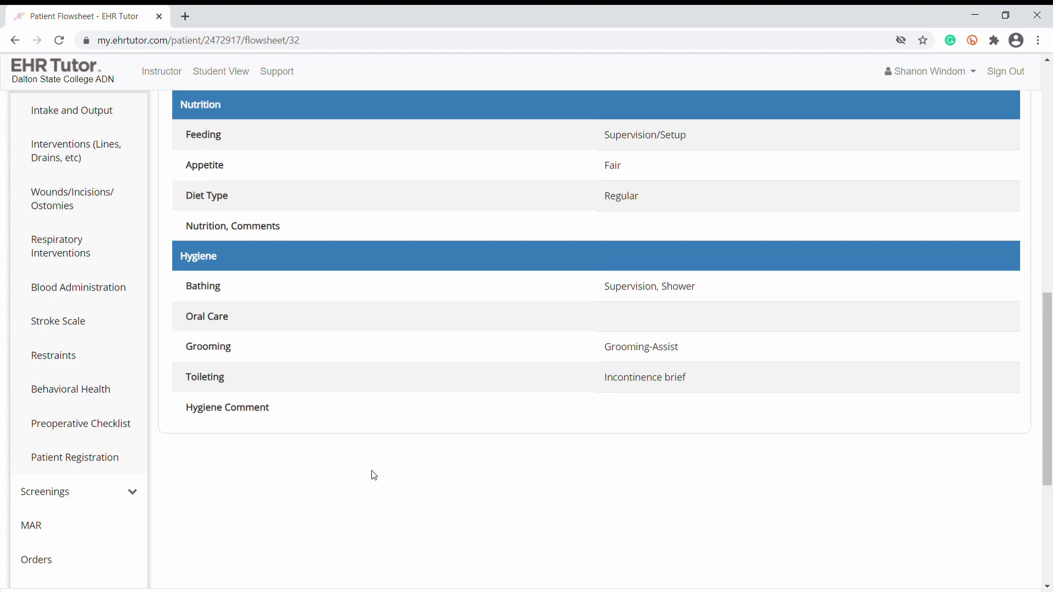
{"action": "scroll", "coordinate": [373, 475], "scroll_direction": "up", "scroll_amount": 6}
{"action": "scroll", "coordinate": [373, 474], "scroll_direction": "down", "scroll_amount": 3}
{"action": "scroll", "coordinate": [384, 466], "scroll_direction": "up", "scroll_amount": 7}
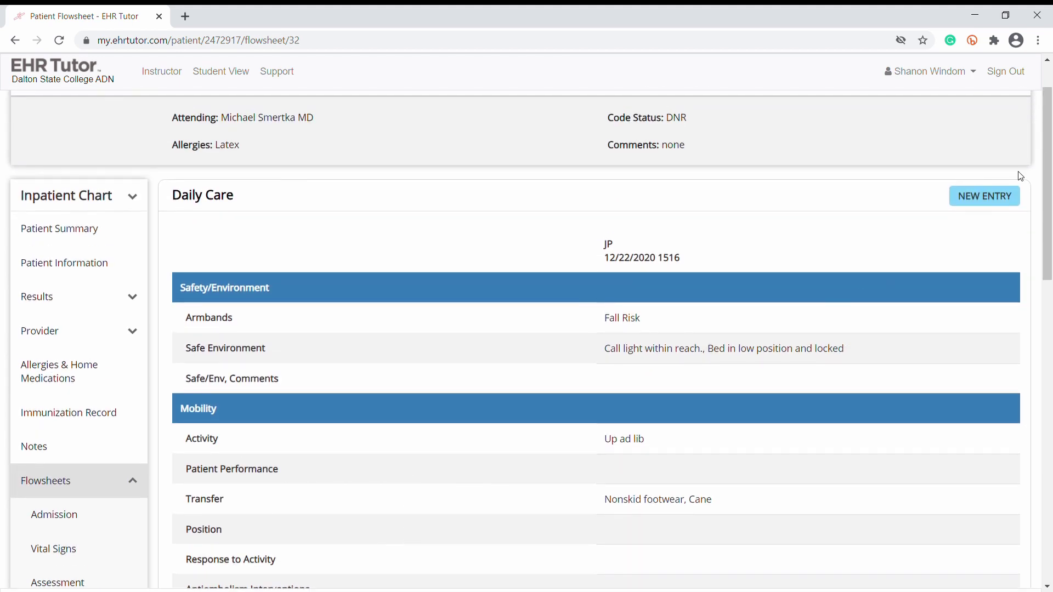
{"action": "scroll", "coordinate": [843, 248], "scroll_direction": "down", "scroll_amount": 9}
{"action": "scroll", "coordinate": [844, 249], "scroll_direction": "down", "scroll_amount": 6}
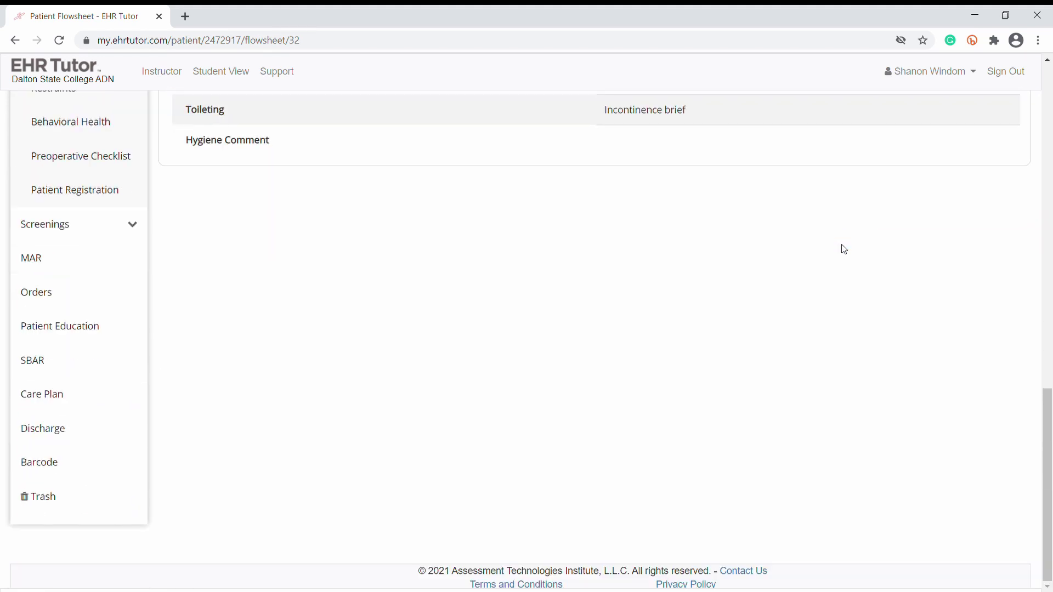
{"action": "scroll", "coordinate": [844, 249], "scroll_direction": "up", "scroll_amount": 13}
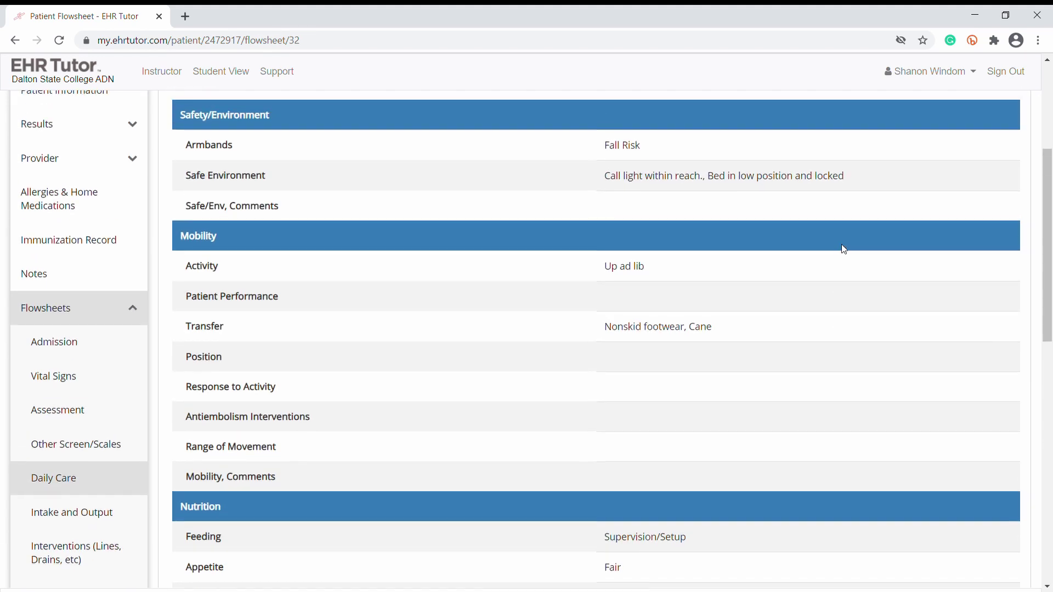
{"action": "scroll", "coordinate": [843, 248], "scroll_direction": "down", "scroll_amount": 6}
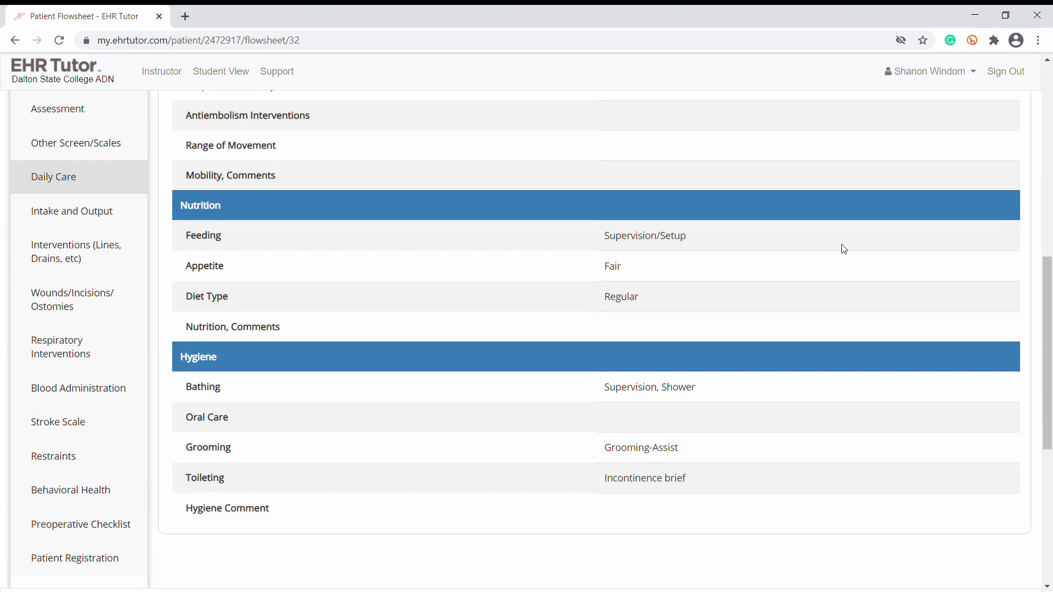
- Review the blank Intake and Output flowsheet and expand the Screenings questionnaire list
{"action": "left_click", "coordinate": [90, 215]}
{"action": "scroll", "coordinate": [91, 215], "scroll_direction": "down", "scroll_amount": 7}
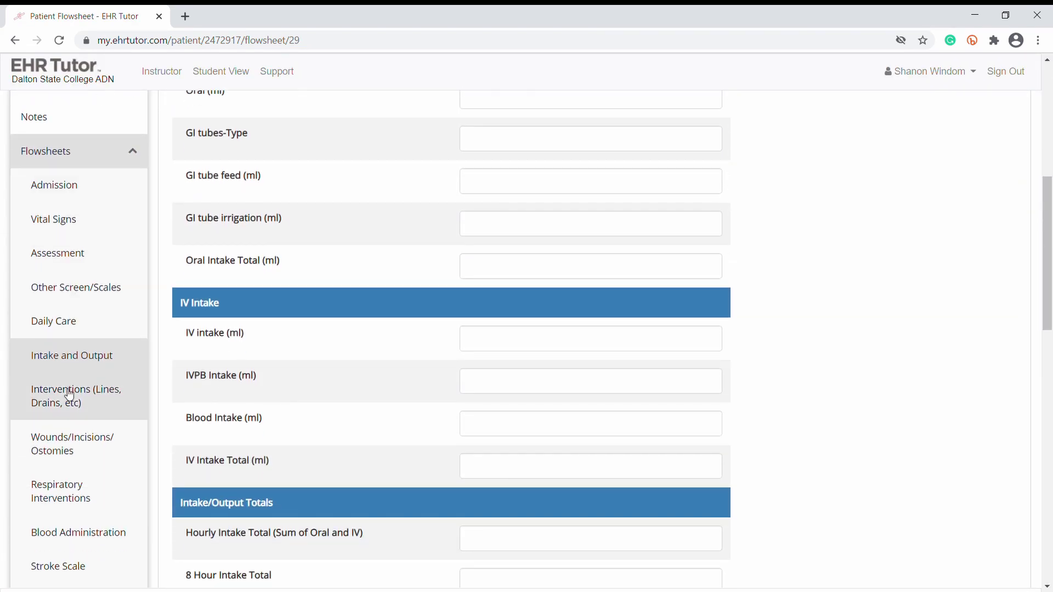
{"action": "scroll", "coordinate": [69, 393], "scroll_direction": "down", "scroll_amount": 3}
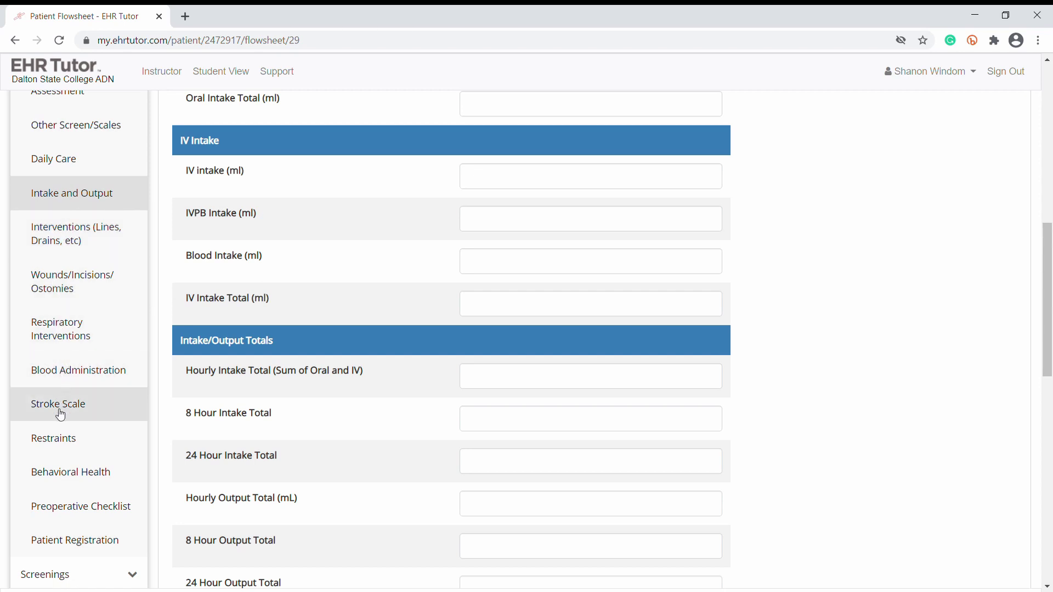
{"action": "scroll", "coordinate": [57, 481], "scroll_direction": "down", "scroll_amount": 2}
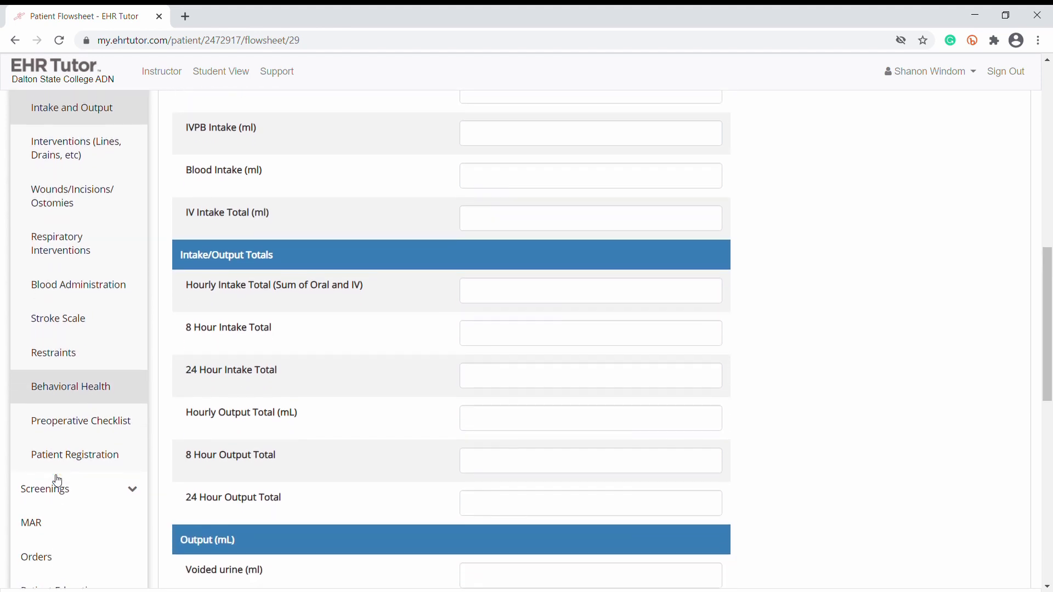
{"action": "scroll", "coordinate": [57, 481], "scroll_direction": "down", "scroll_amount": 1}
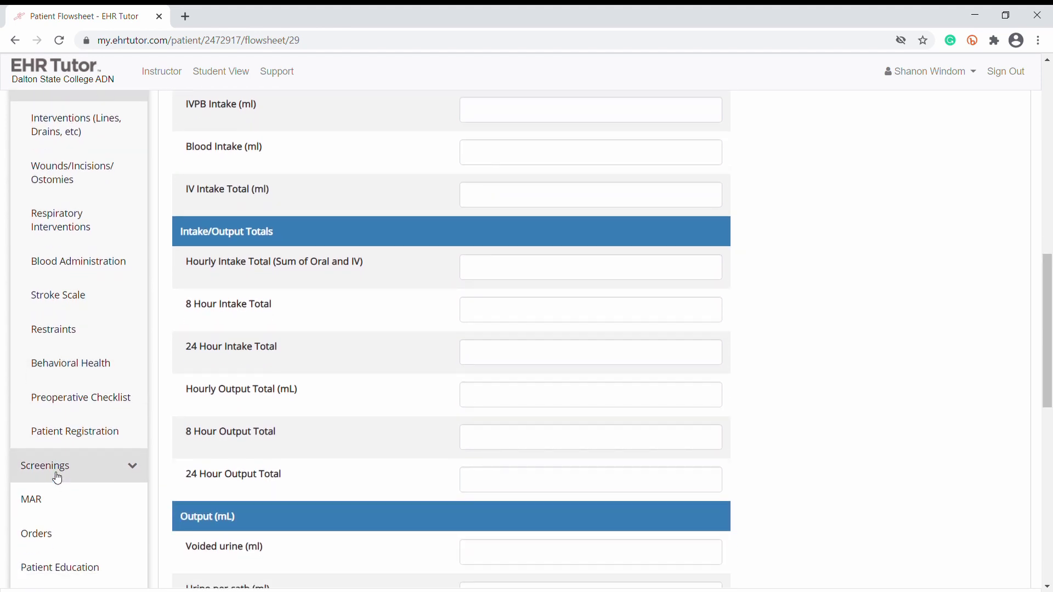
{"action": "left_click", "coordinate": [57, 475]}
{"action": "scroll", "coordinate": [57, 475], "scroll_direction": "down", "scroll_amount": 8}
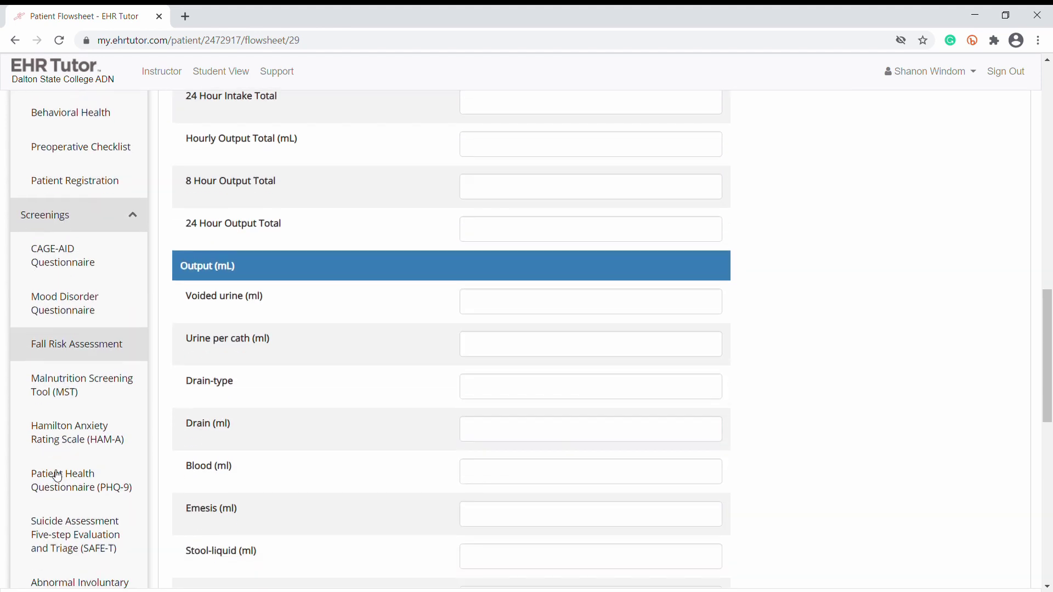
{"action": "scroll", "coordinate": [57, 475], "scroll_direction": "down", "scroll_amount": 8}
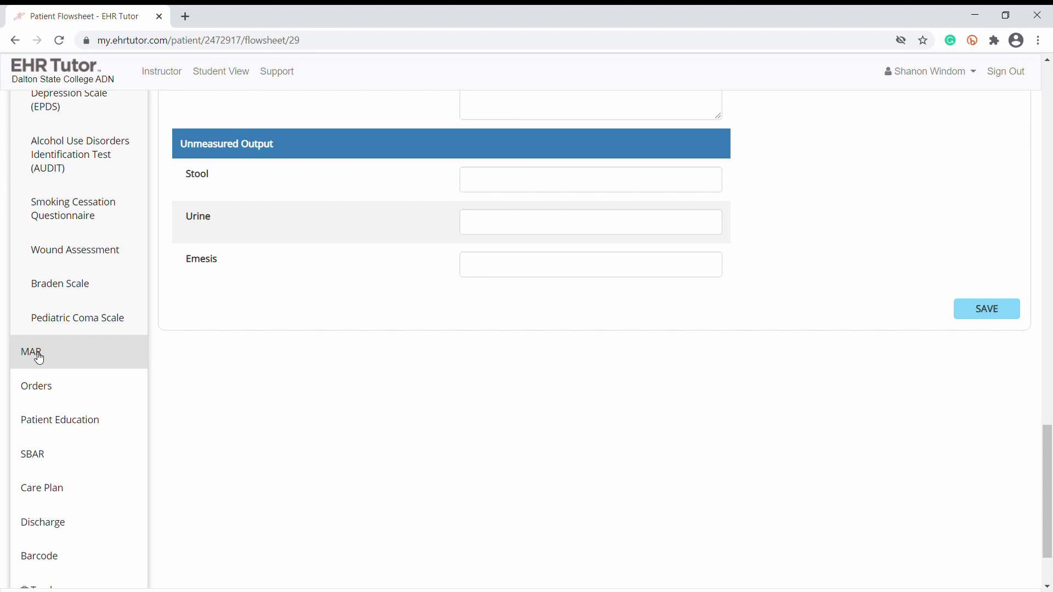
- Open the 02/02/2021 MAR showing Memantine HCL 10MG and as-needed Lorazepam 2MG
{"action": "left_click", "coordinate": [39, 358]}
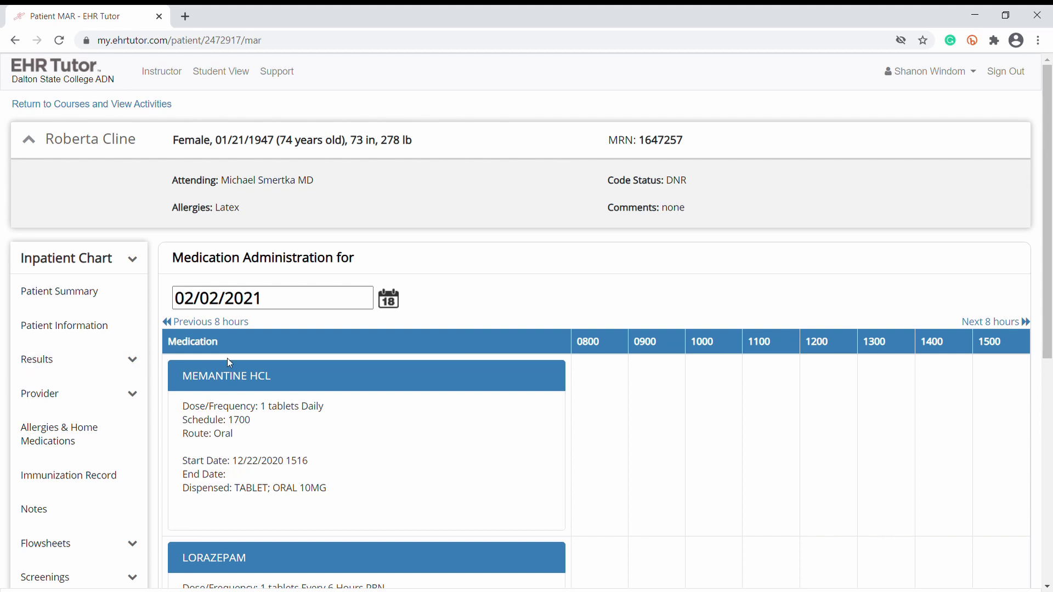
{"action": "scroll", "coordinate": [376, 393], "scroll_direction": "down", "scroll_amount": 2}
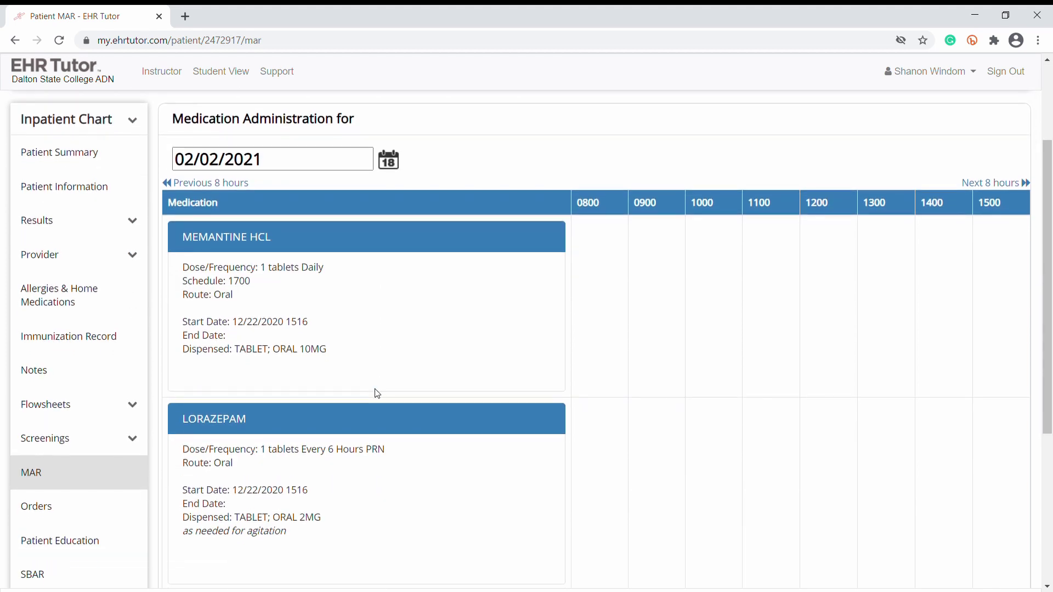
{"action": "scroll", "coordinate": [377, 394], "scroll_direction": "up", "scroll_amount": 2}
{"action": "scroll", "coordinate": [377, 394], "scroll_direction": "down", "scroll_amount": 1}
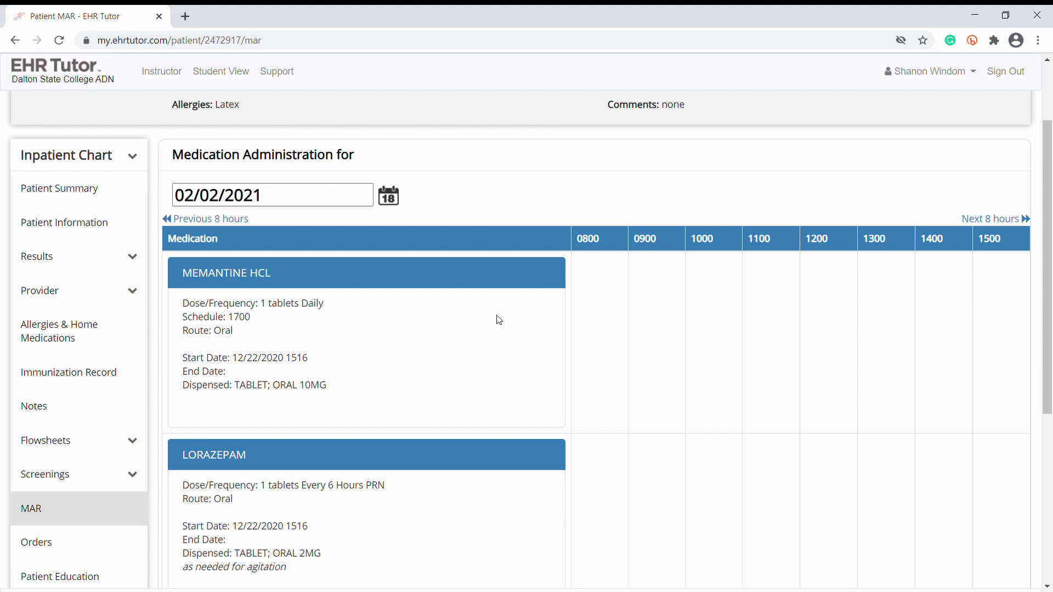
{"action": "left_click", "coordinate": [593, 301]}
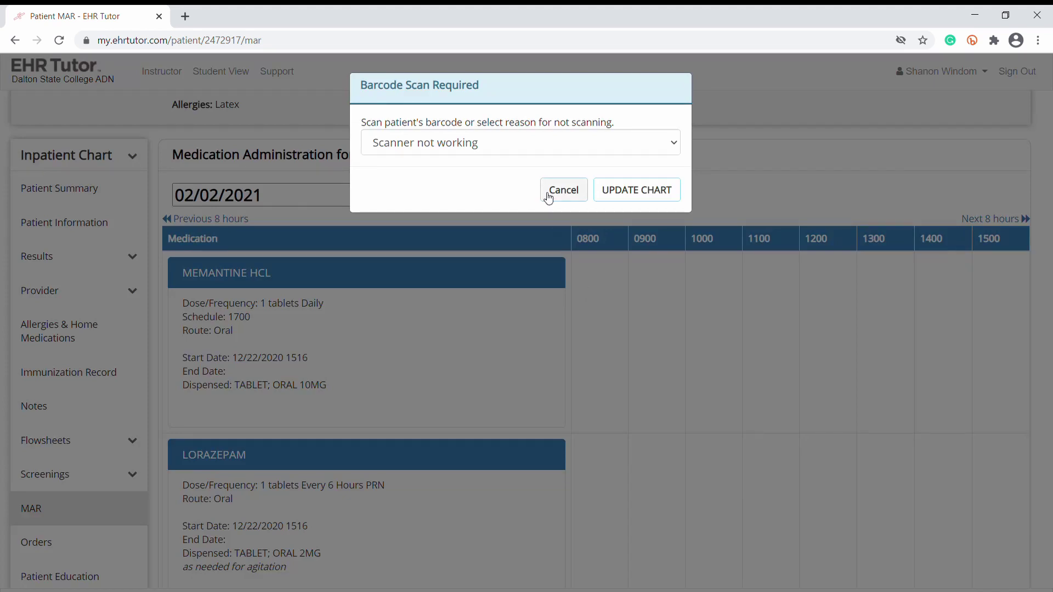
{"action": "left_click", "coordinate": [491, 146]}
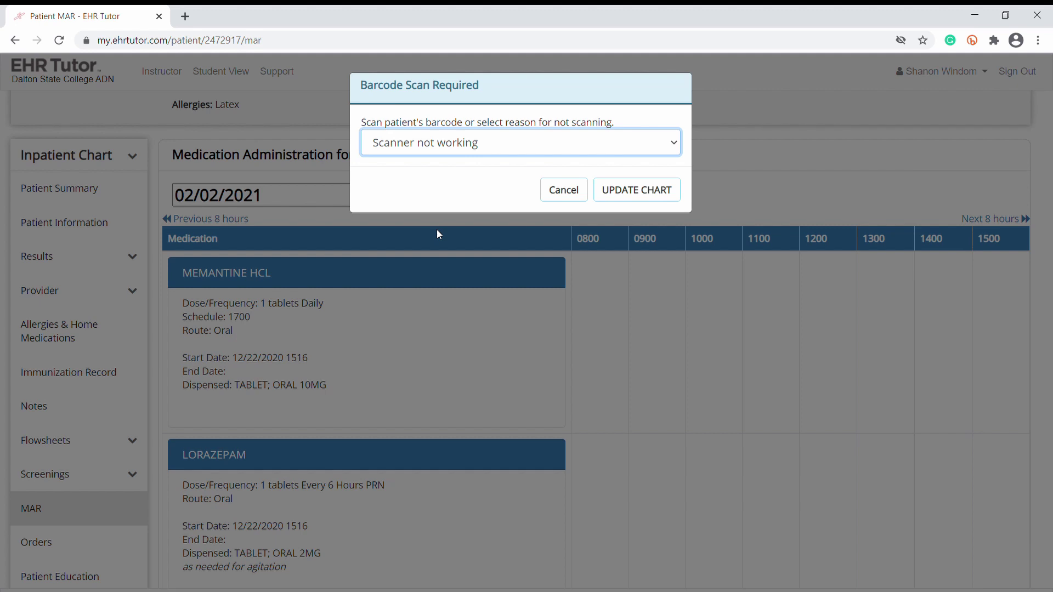
{"action": "key", "text": "Down"}
{"action": "left_click", "coordinate": [619, 194]}
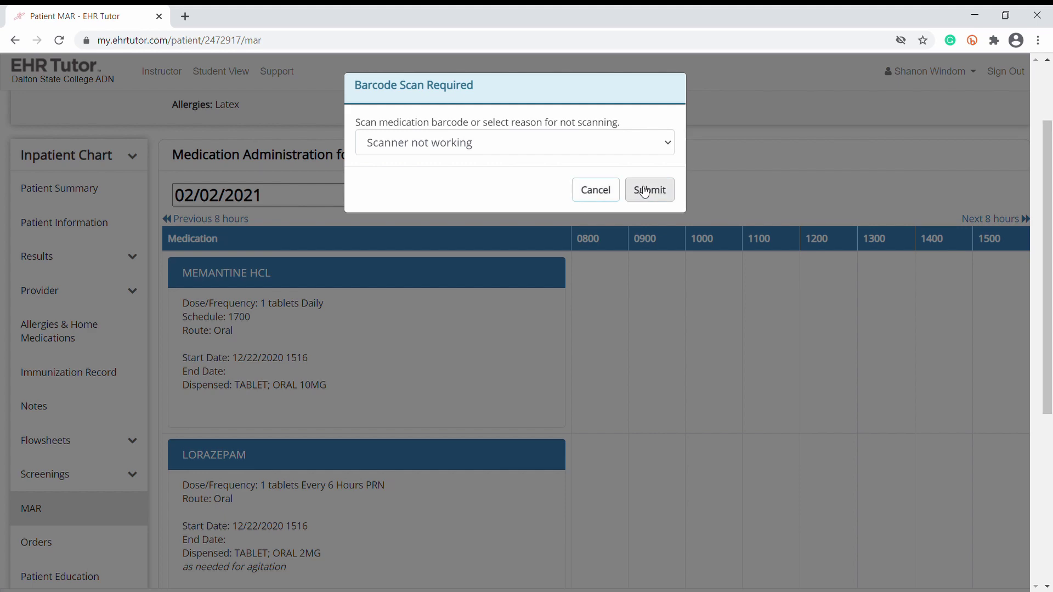
{"action": "left_click", "coordinate": [640, 189]}
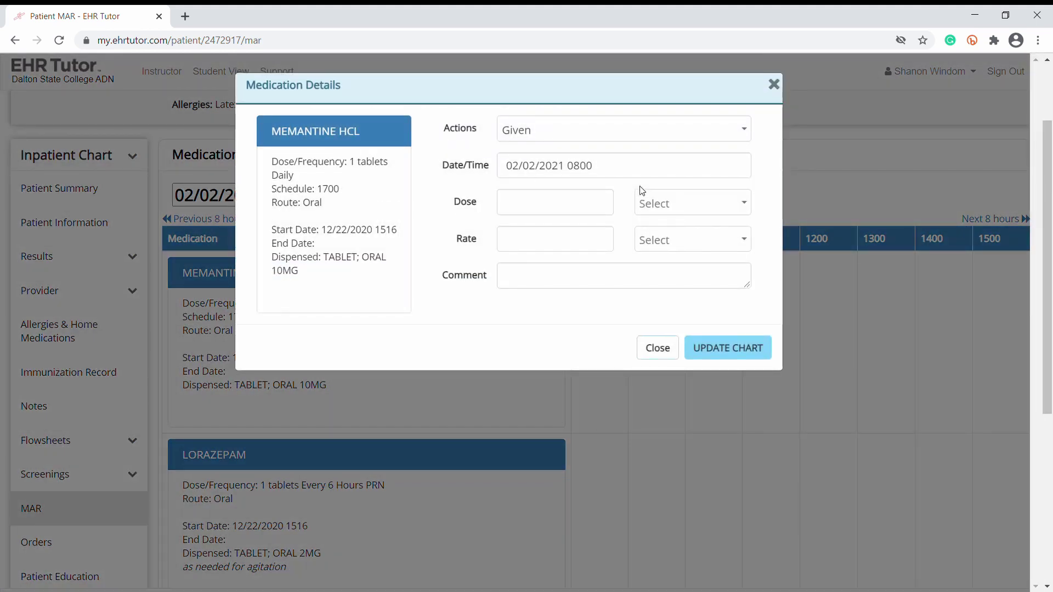
{"action": "left_click", "coordinate": [545, 129]}
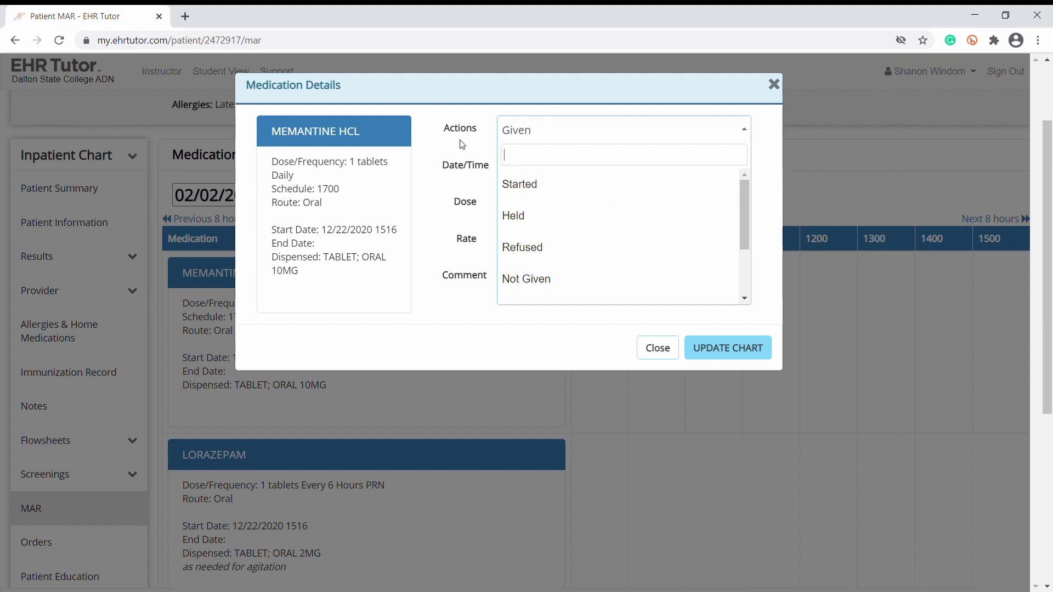
{"action": "left_click", "coordinate": [466, 201]}
{"action": "left_click", "coordinate": [467, 202]}
{"action": "left_click", "coordinate": [665, 207]}
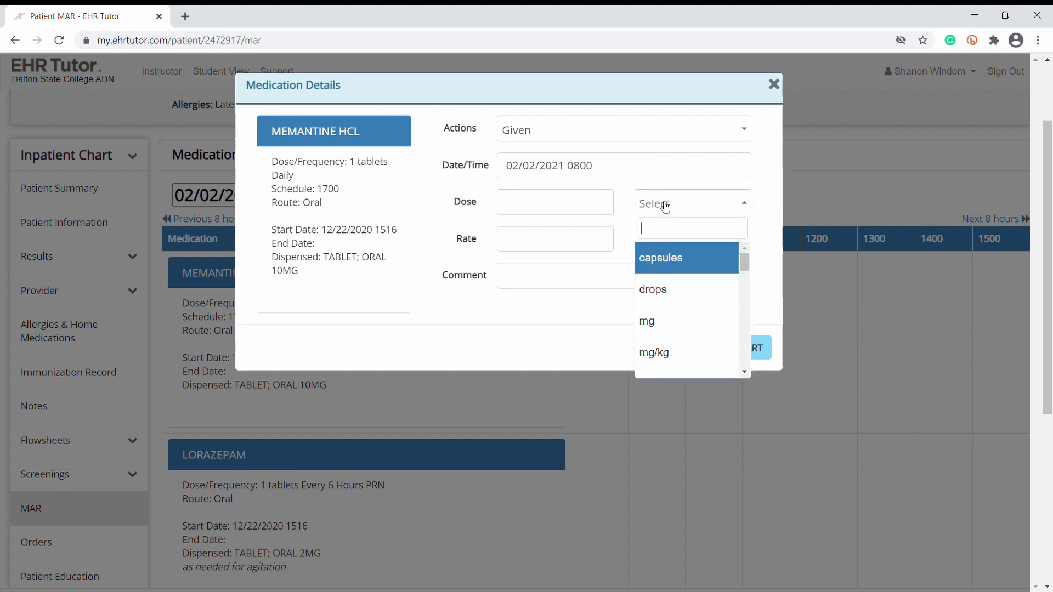
{"action": "key", "text": "Escape"}
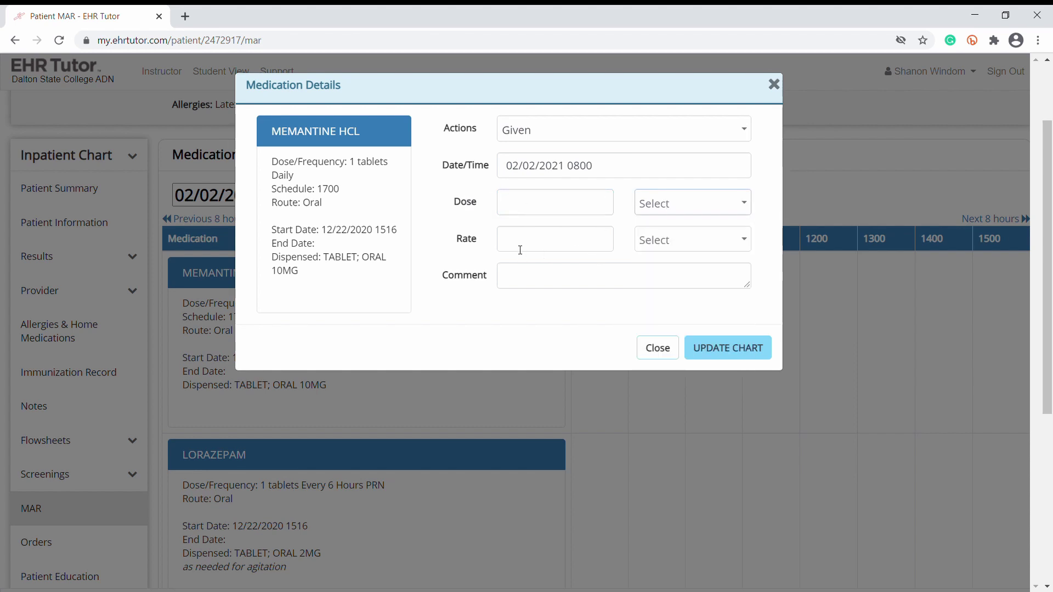
{"action": "left_click", "coordinate": [664, 245]}
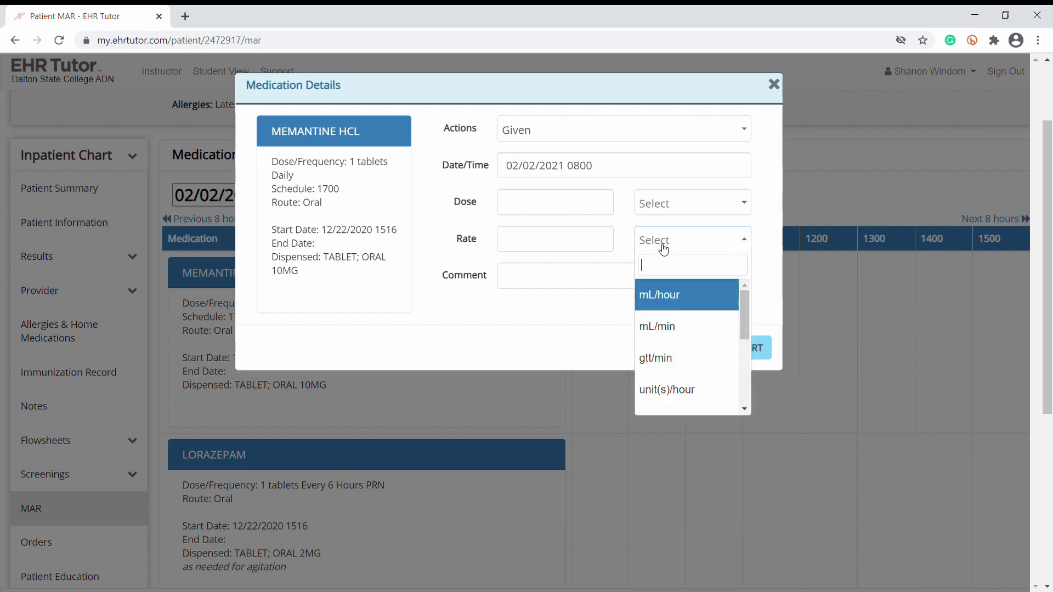
{"action": "key", "text": "Escape"}
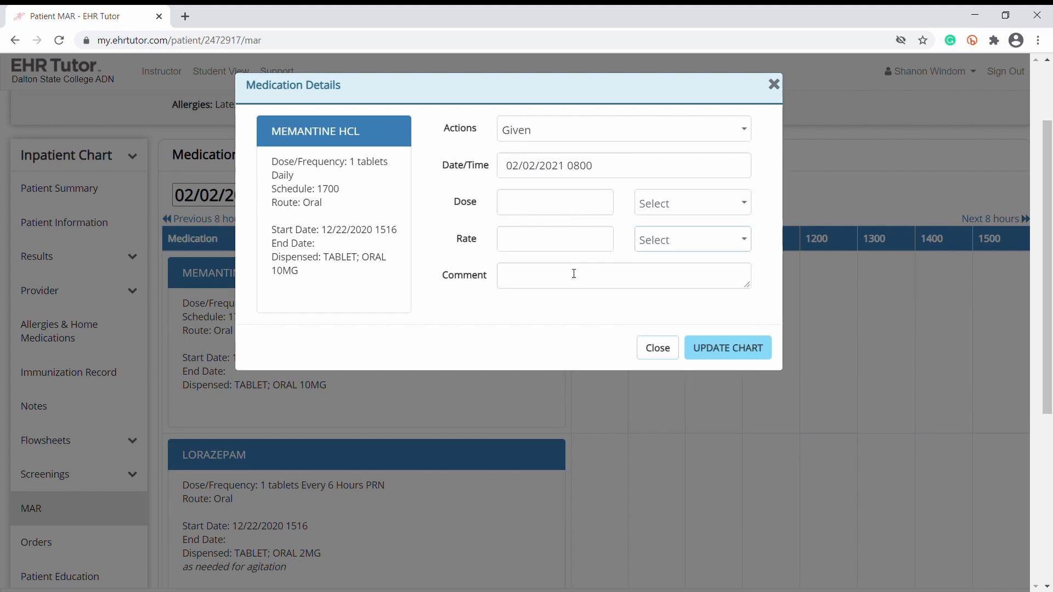
{"action": "left_click", "coordinate": [659, 351]}
{"action": "scroll", "coordinate": [662, 358], "scroll_direction": "down", "scroll_amount": 2}
{"action": "scroll", "coordinate": [662, 357], "scroll_direction": "down", "scroll_amount": 3}
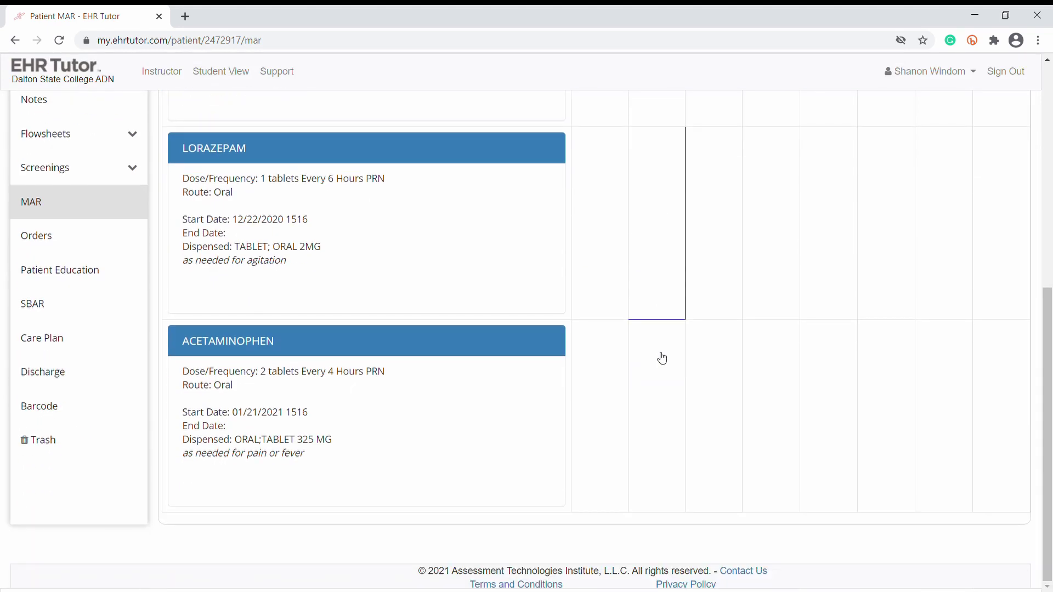
{"action": "scroll", "coordinate": [662, 358], "scroll_direction": "up", "scroll_amount": 5}
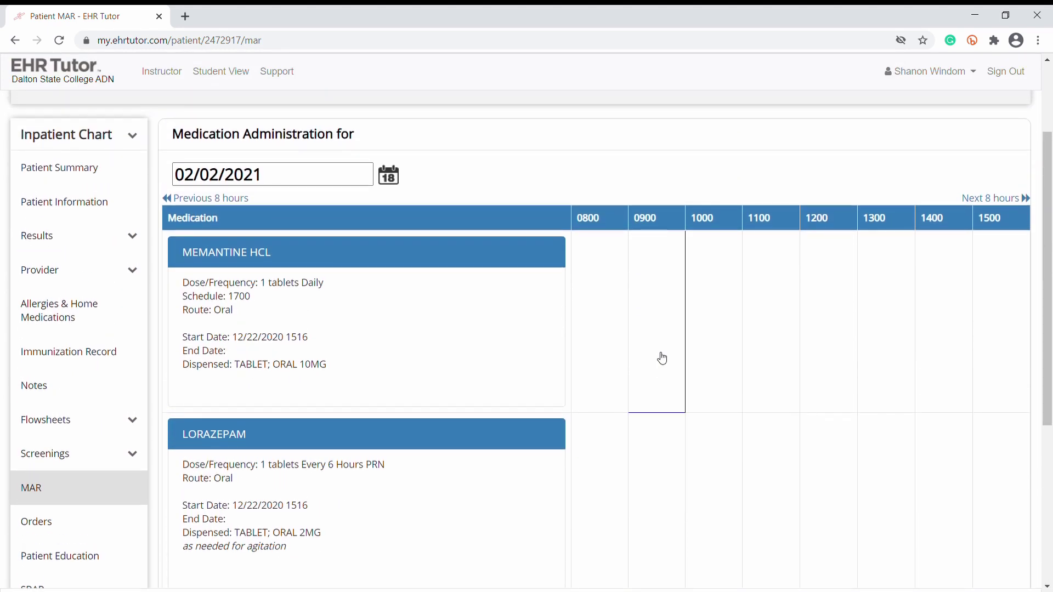
{"action": "scroll", "coordinate": [662, 358], "scroll_direction": "down", "scroll_amount": 5}
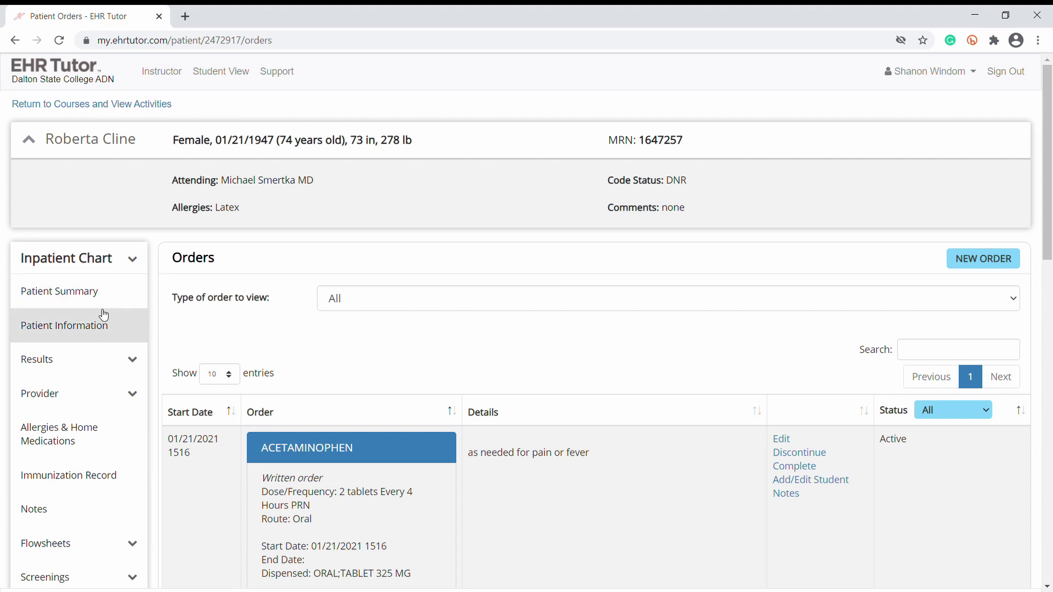
- Scroll through the six active orders, including Acetaminophen, Lorazepam and Memantine HCL
{"action": "scroll", "coordinate": [646, 380], "scroll_direction": "down", "scroll_amount": 4}
{"action": "scroll", "coordinate": [646, 380], "scroll_direction": "up", "scroll_amount": 2}
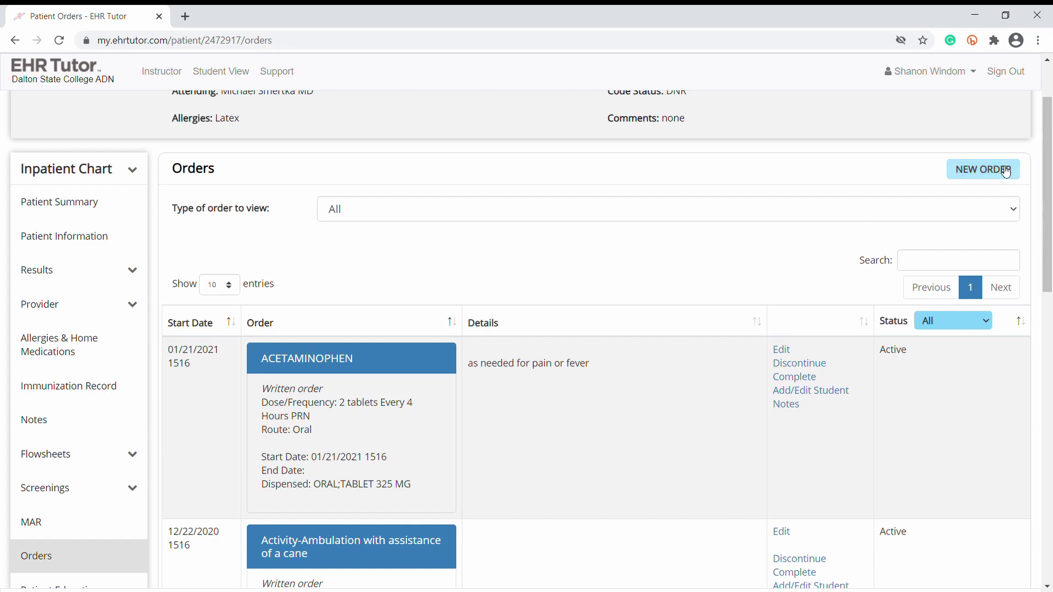
{"action": "scroll", "coordinate": [634, 205], "scroll_direction": "down", "scroll_amount": 6}
{"action": "scroll", "coordinate": [633, 206], "scroll_direction": "down", "scroll_amount": 7}
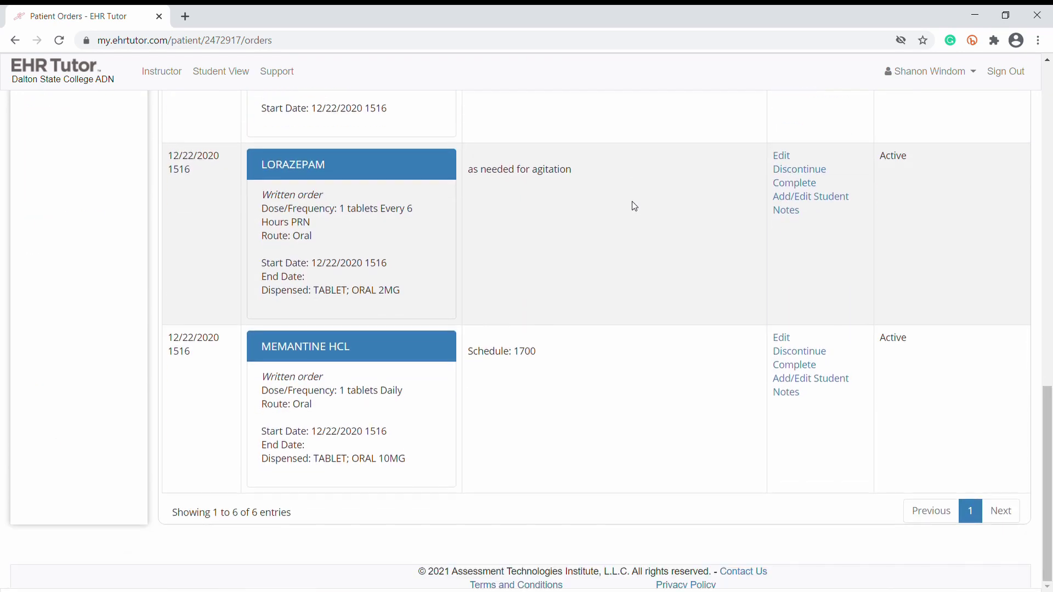
{"action": "scroll", "coordinate": [634, 206], "scroll_direction": "up", "scroll_amount": 12}
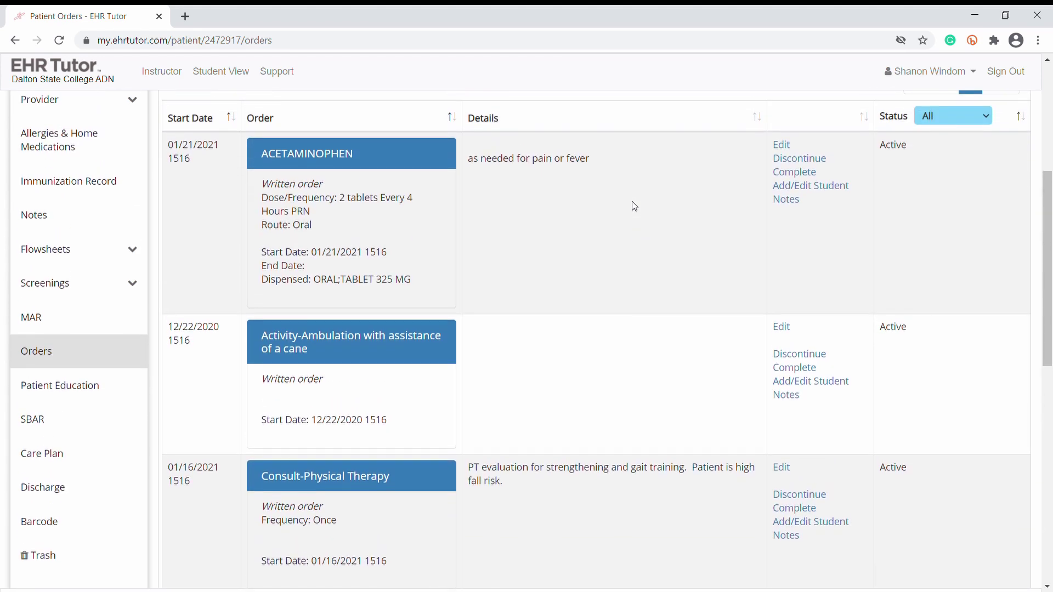
{"action": "scroll", "coordinate": [633, 205], "scroll_direction": "up", "scroll_amount": 2}
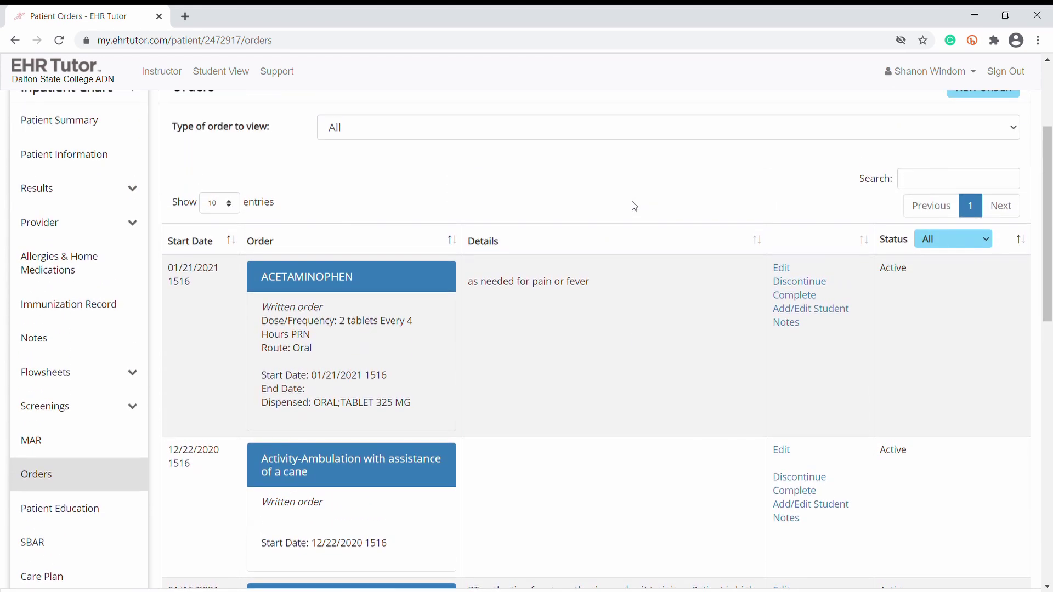
{"action": "scroll", "coordinate": [633, 205], "scroll_direction": "up", "scroll_amount": 1}
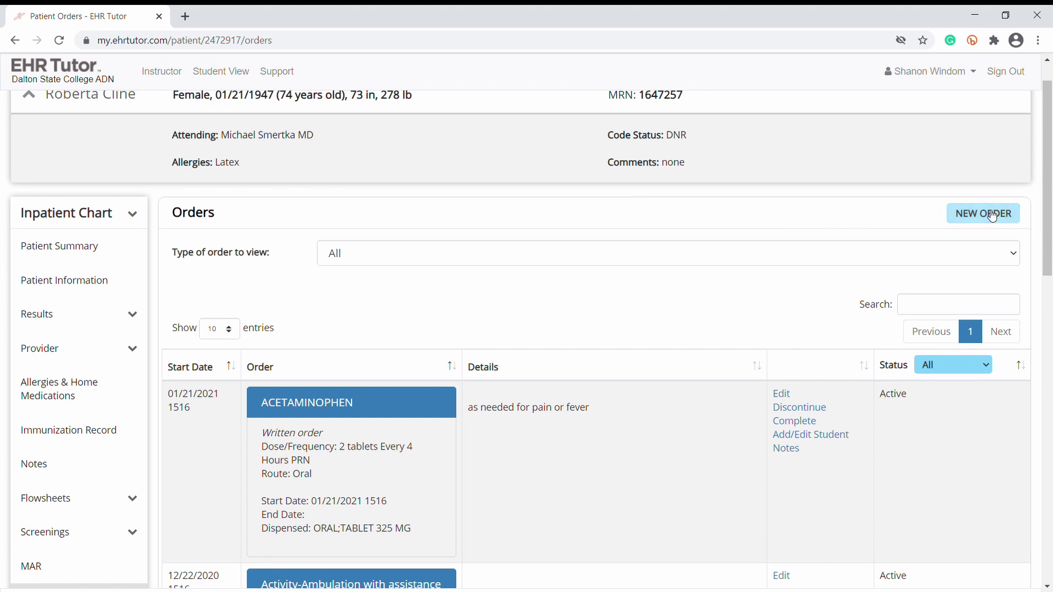
- Start a new order by searching 'tyl' and choosing Acetaminophen; Hydrocodone 325MG;5MG
{"action": "left_click", "coordinate": [993, 216]}
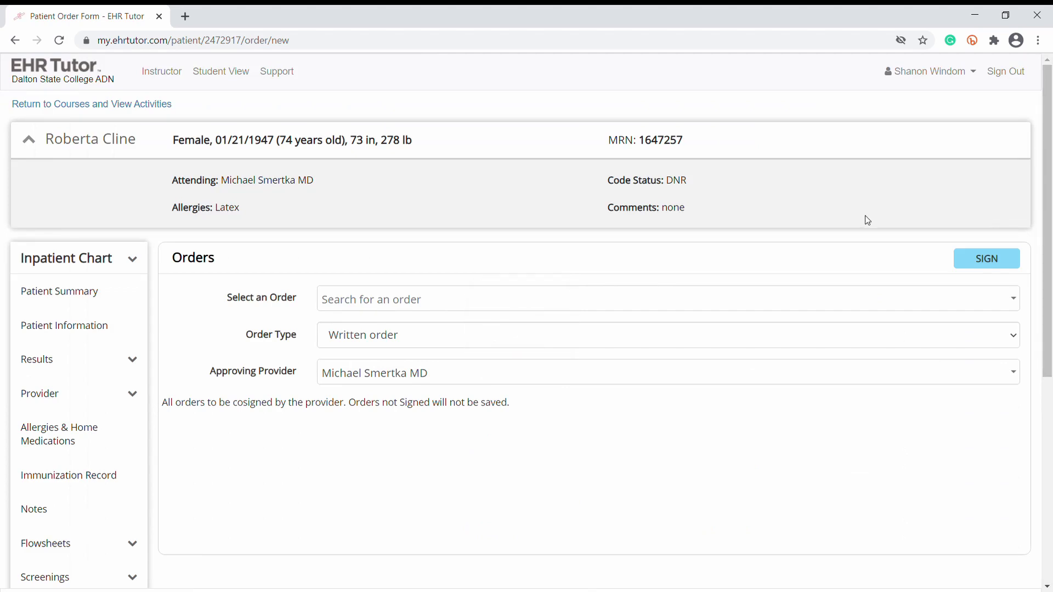
{"action": "left_click", "coordinate": [693, 307]}
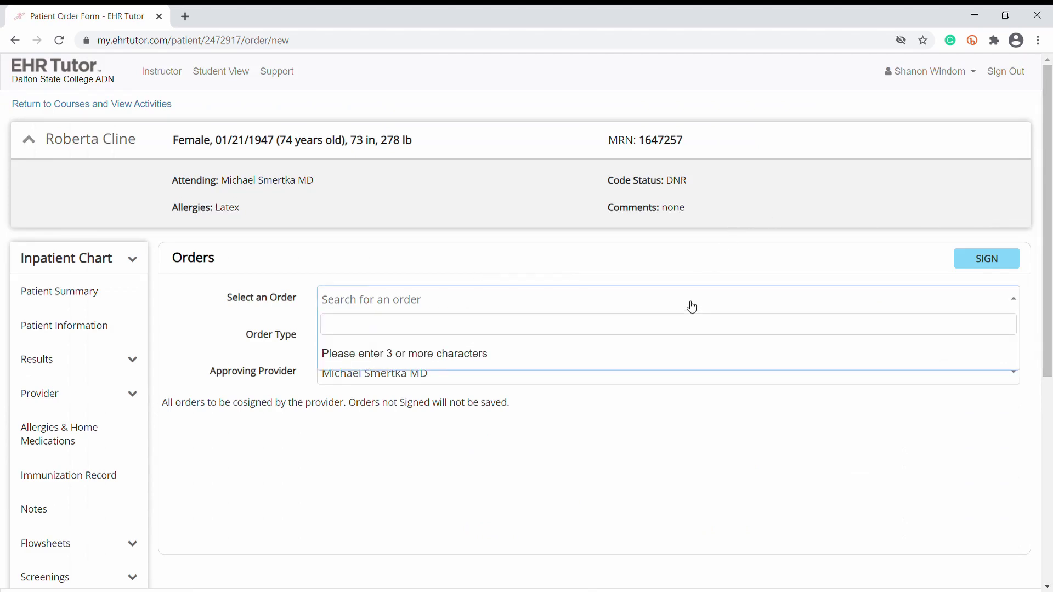
{"action": "left_click", "coordinate": [692, 308]}
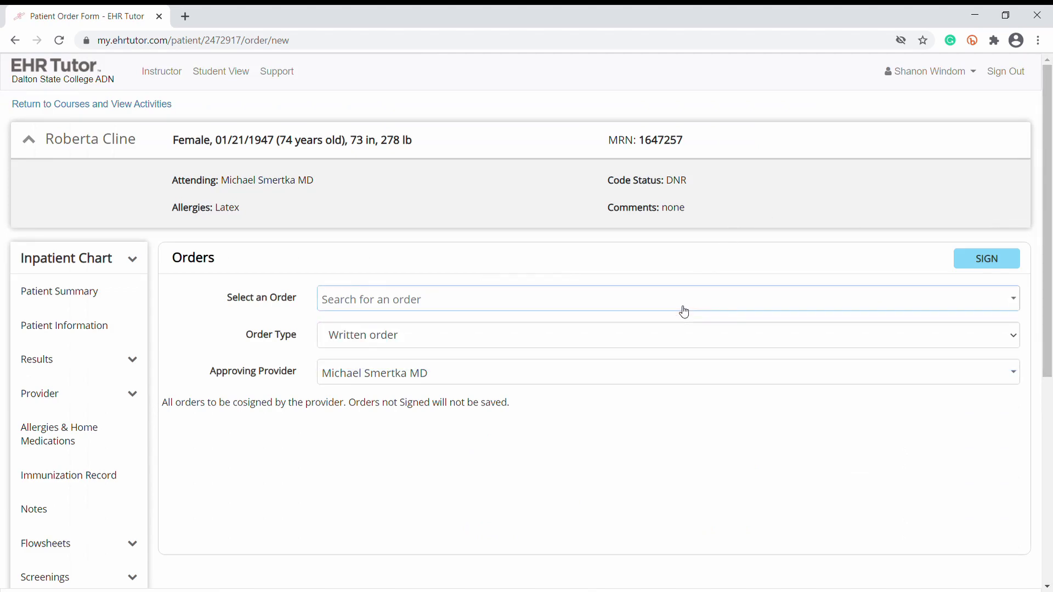
{"action": "left_click", "coordinate": [683, 311]}
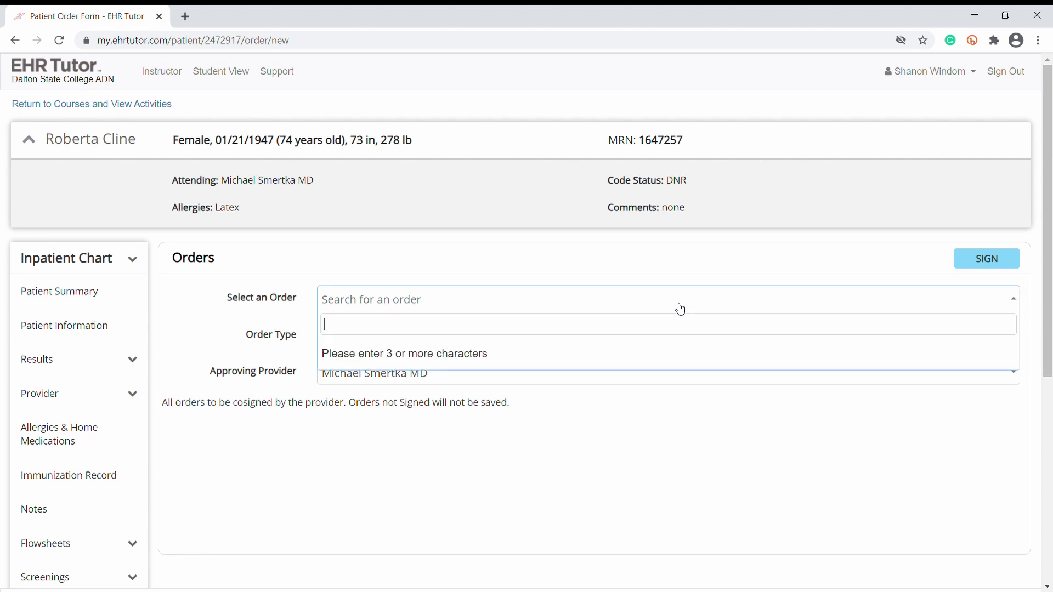
{"action": "type", "text": "tyl"}
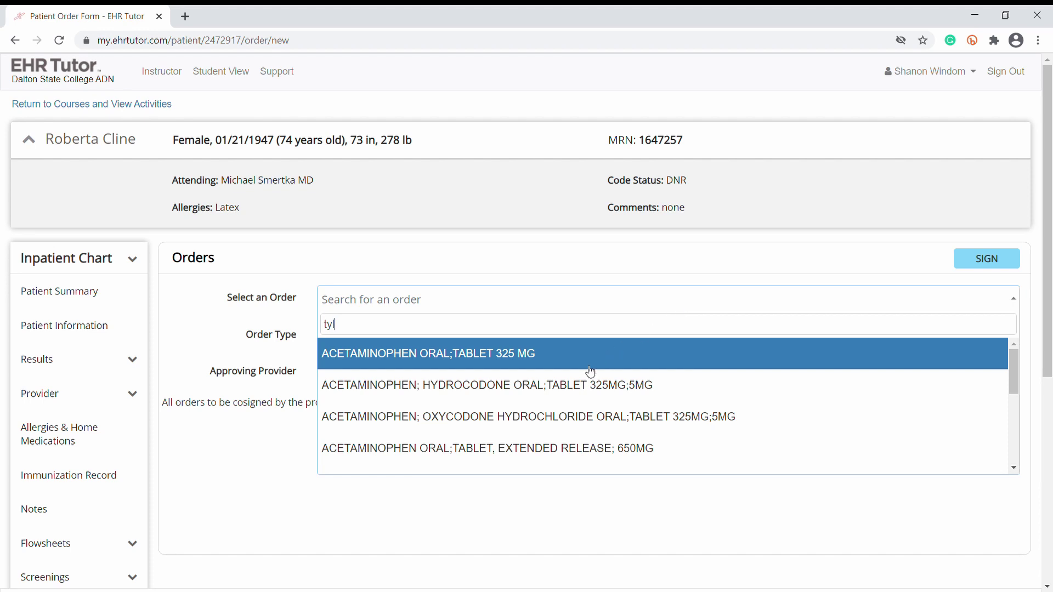
{"action": "left_click", "coordinate": [568, 390]}
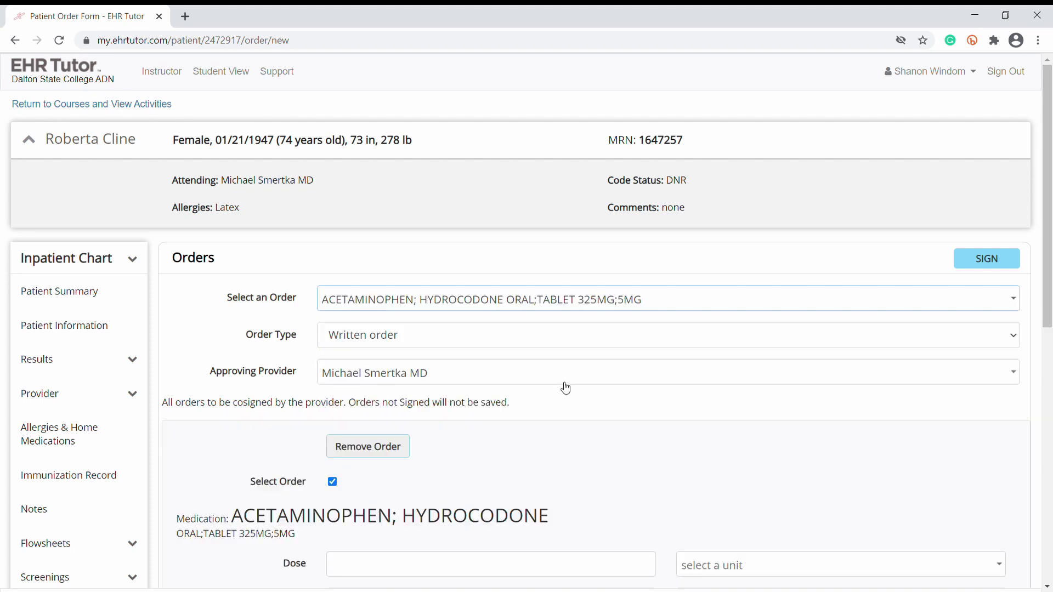
- Set the Order Type to Telephone order with read back, keeping the same approving provider
{"action": "left_click", "coordinate": [499, 333]}
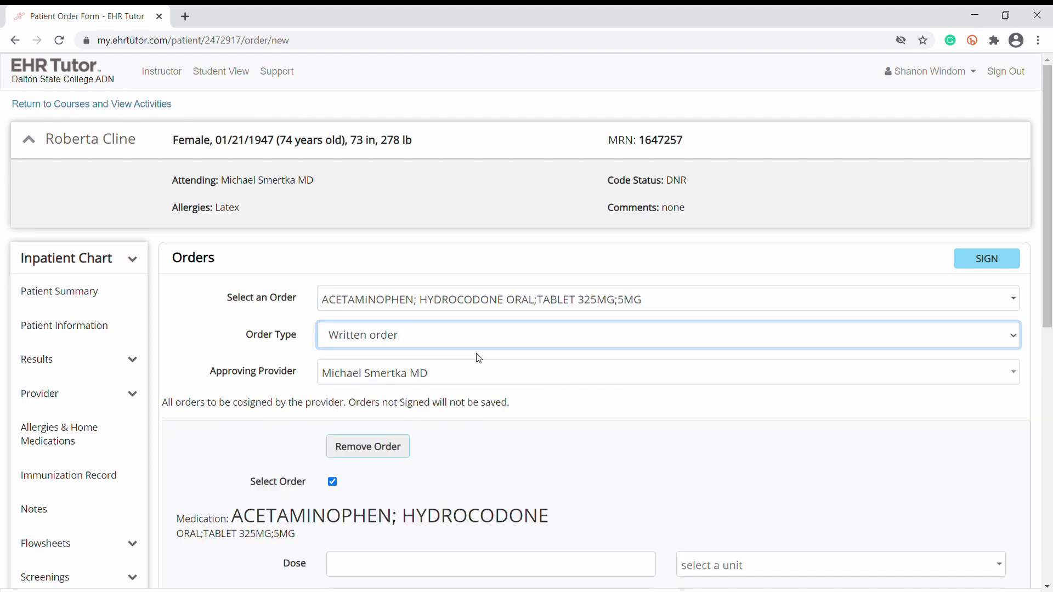
{"action": "left_click", "coordinate": [407, 415]}
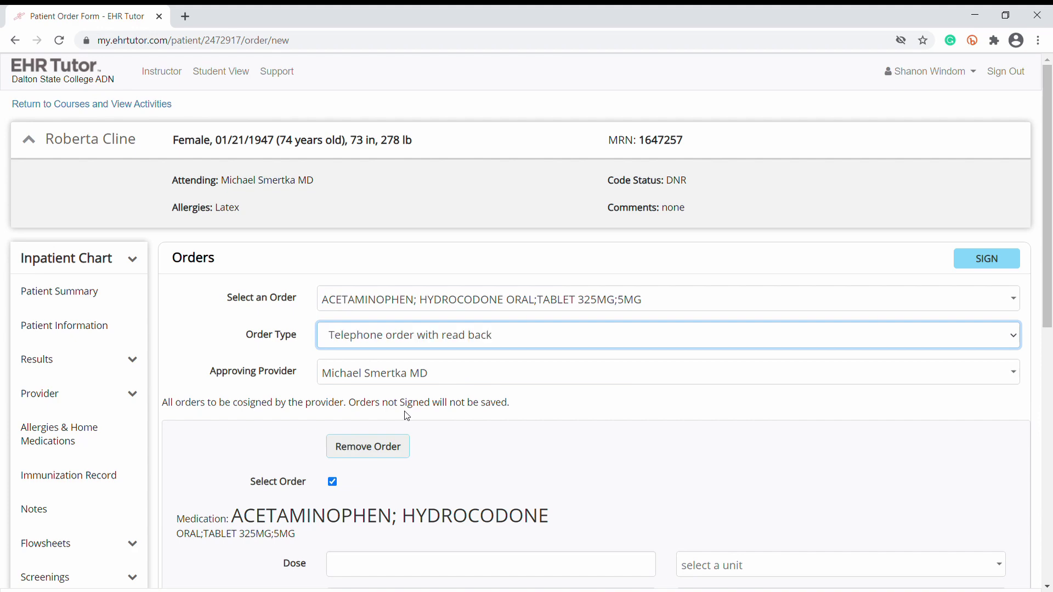
{"action": "left_click", "coordinate": [419, 373]}
{"action": "left_click", "coordinate": [420, 373]}
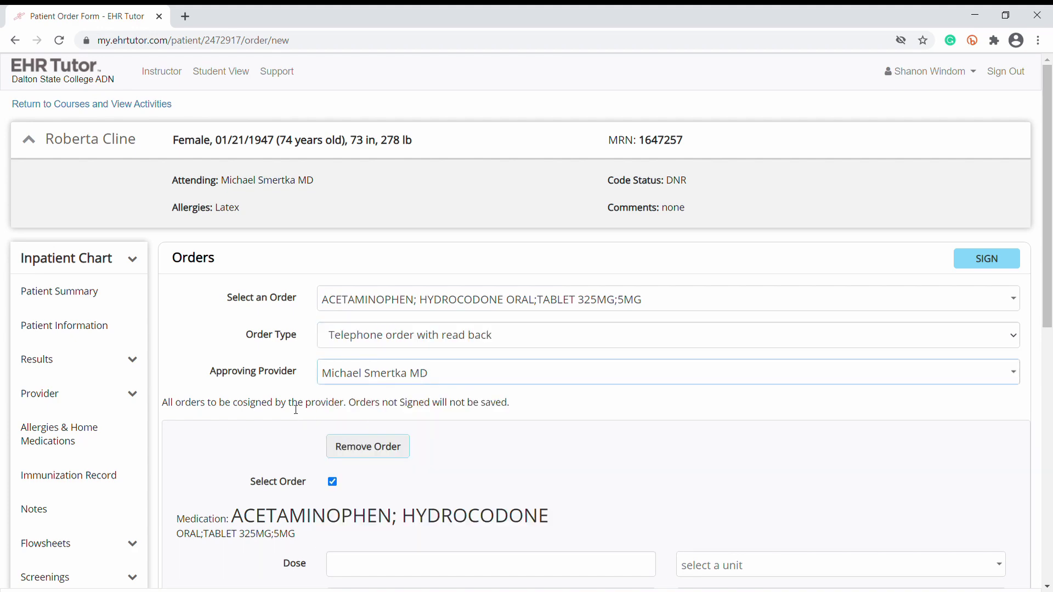
{"action": "scroll", "coordinate": [609, 527], "scroll_direction": "down", "scroll_amount": 2}
{"action": "scroll", "coordinate": [613, 529], "scroll_direction": "down", "scroll_amount": 5}
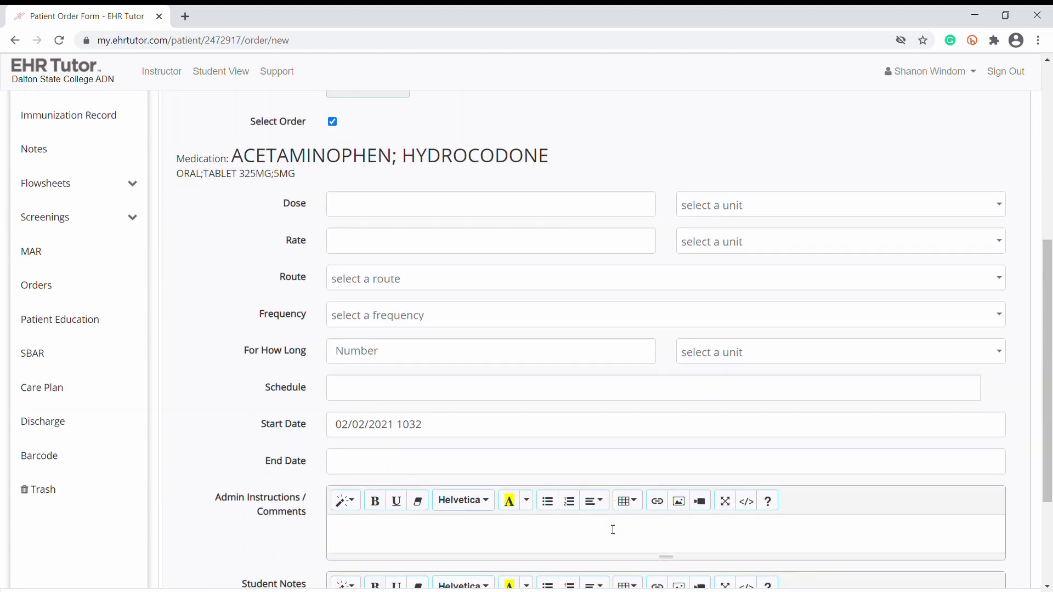
- Look over the dose, rate and route fields without entering values, then scroll the form
{"action": "left_click", "coordinate": [552, 219]}
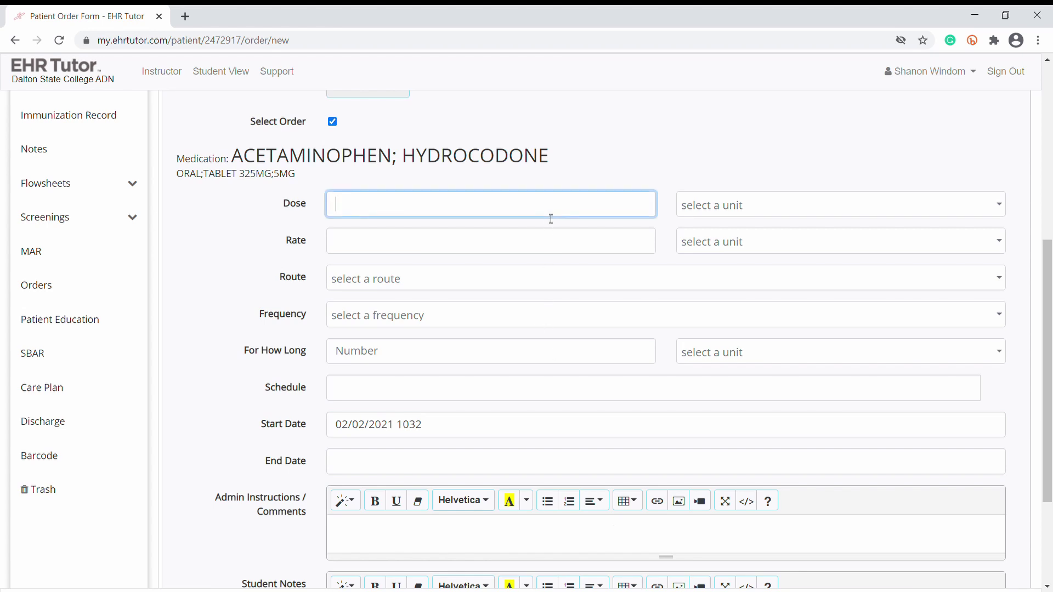
{"action": "left_click", "coordinate": [540, 248]}
{"action": "left_click", "coordinate": [482, 281]}
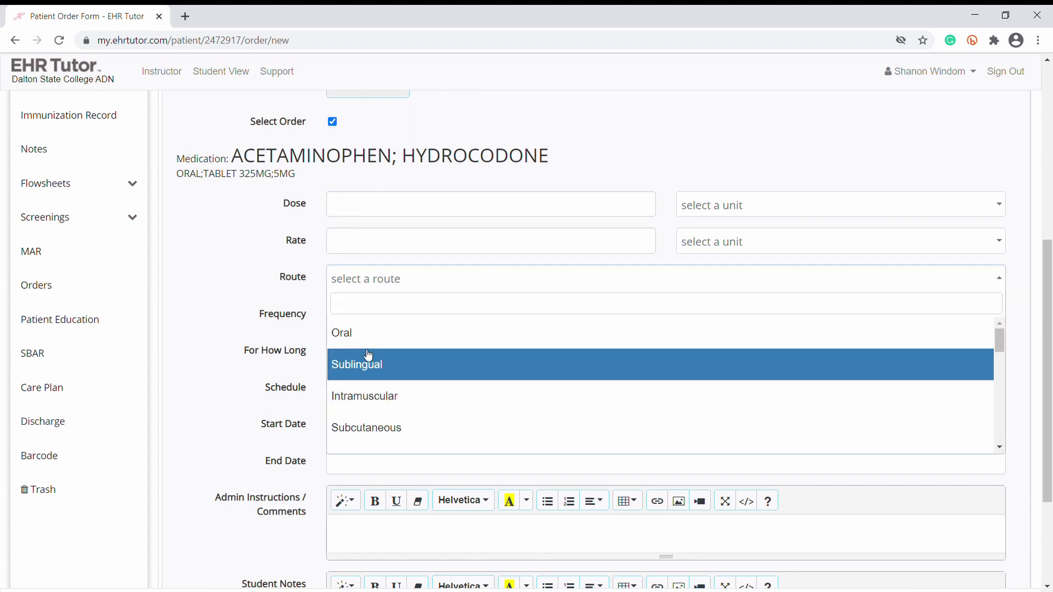
{"action": "left_click", "coordinate": [264, 336]}
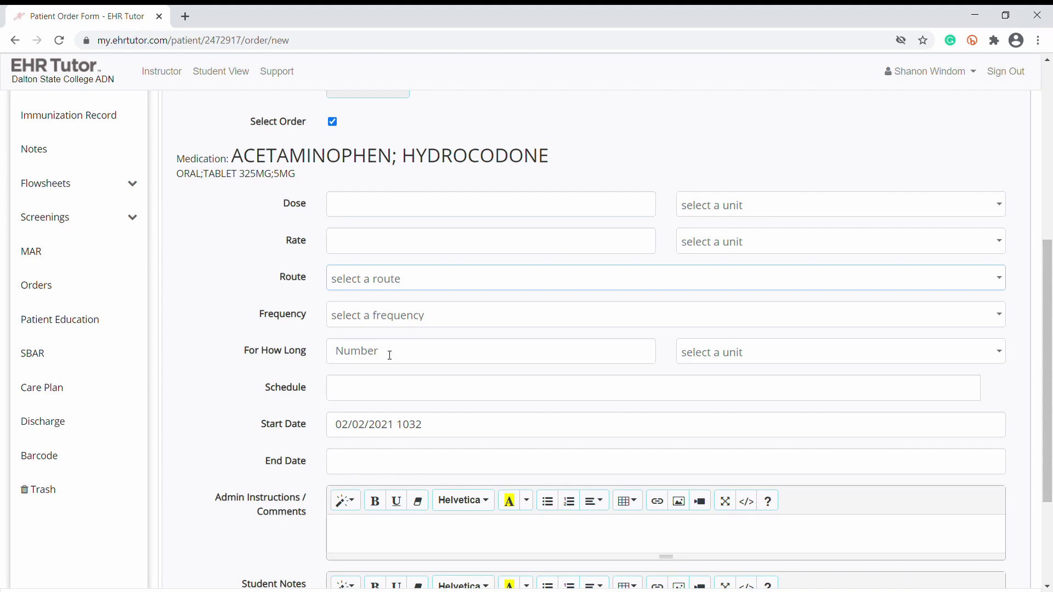
{"action": "scroll", "coordinate": [437, 475], "scroll_direction": "down", "scroll_amount": 3}
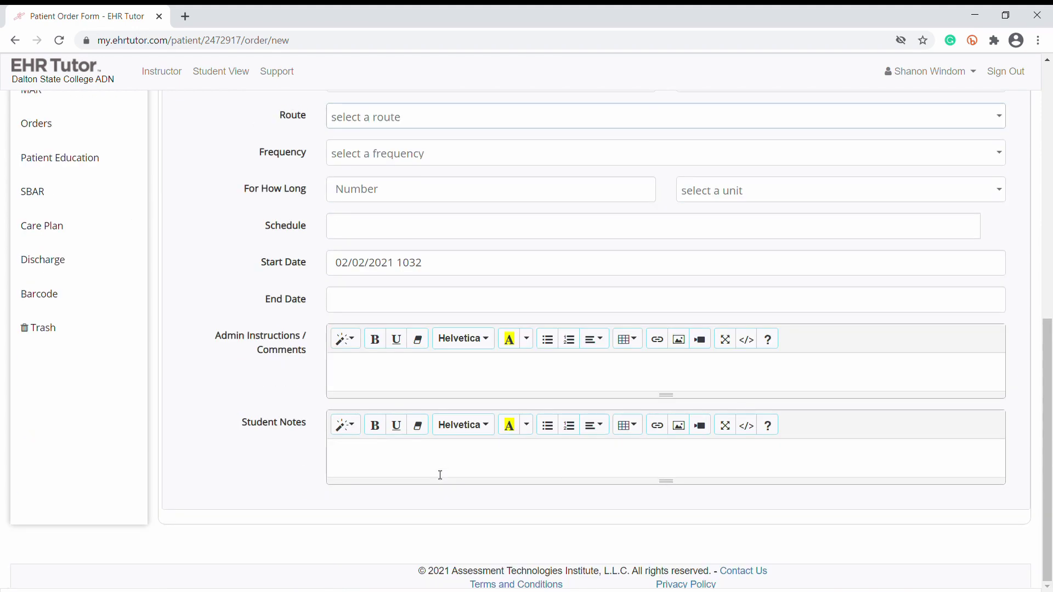
{"action": "scroll", "coordinate": [440, 475], "scroll_direction": "up", "scroll_amount": 7}
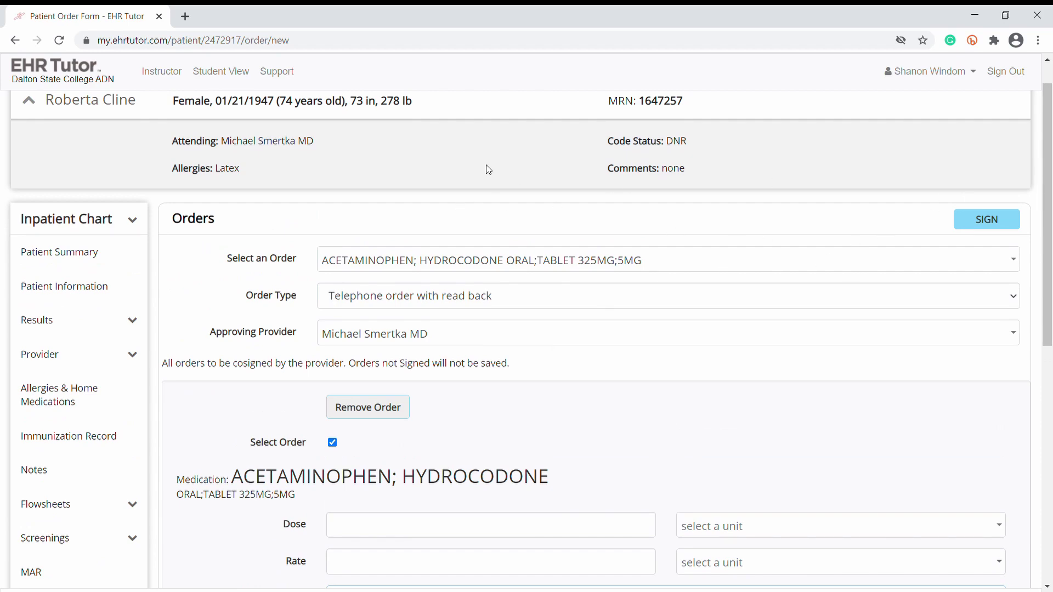
{"action": "scroll", "coordinate": [489, 170], "scroll_direction": "down", "scroll_amount": 8}
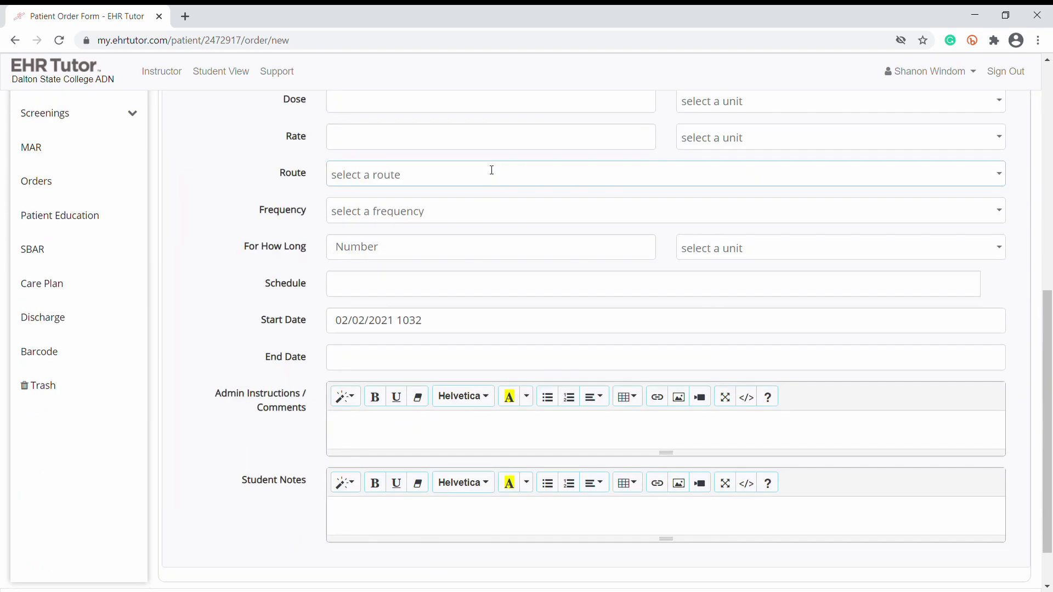
{"action": "scroll", "coordinate": [491, 170], "scroll_direction": "up", "scroll_amount": 3}
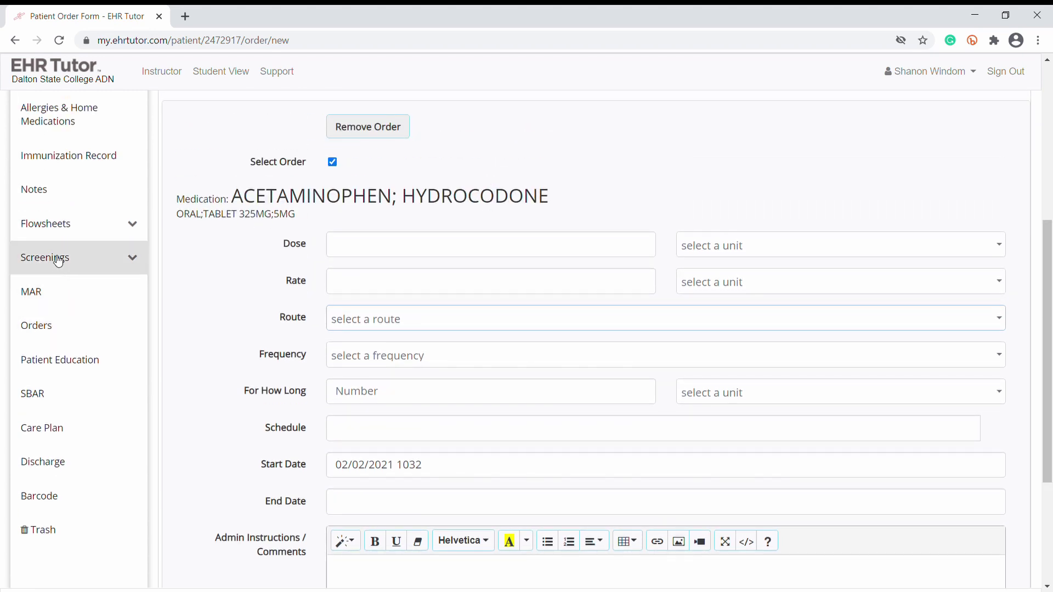
{"action": "scroll", "coordinate": [59, 262], "scroll_direction": "up", "scroll_amount": 2}
{"action": "scroll", "coordinate": [59, 262], "scroll_direction": "down", "scroll_amount": 4}
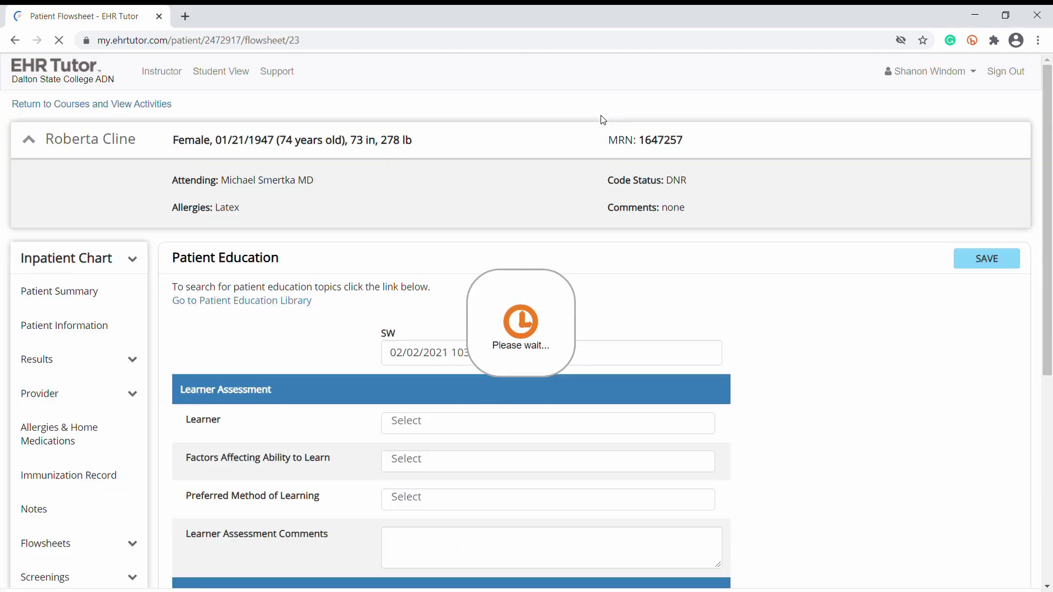
- Scroll the Patient Education page, then open SBAR and scroll through its empty form
{"action": "scroll", "coordinate": [447, 223], "scroll_direction": "down", "scroll_amount": 6}
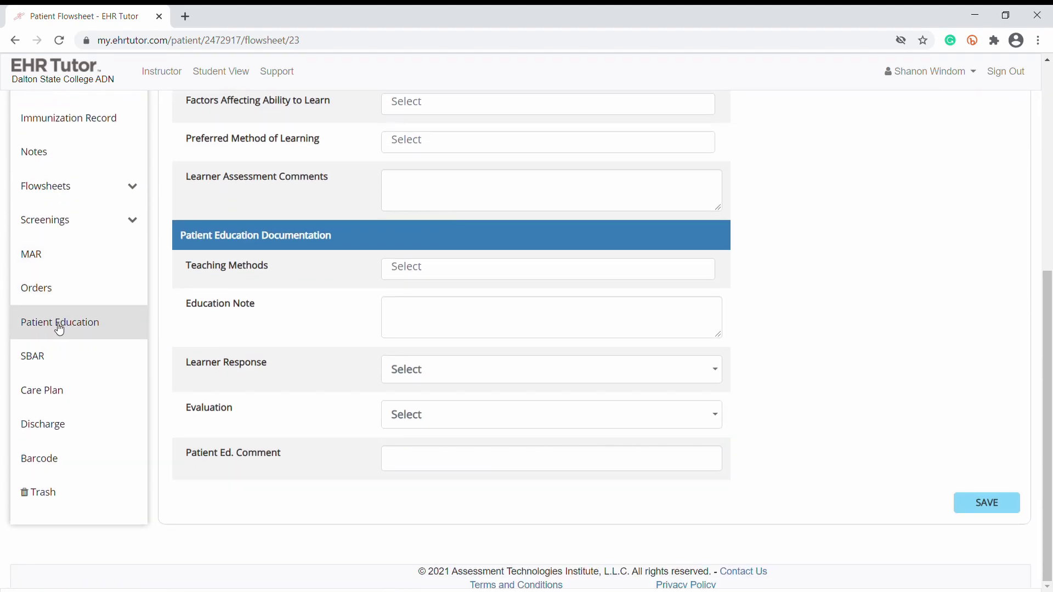
{"action": "left_click", "coordinate": [33, 362]}
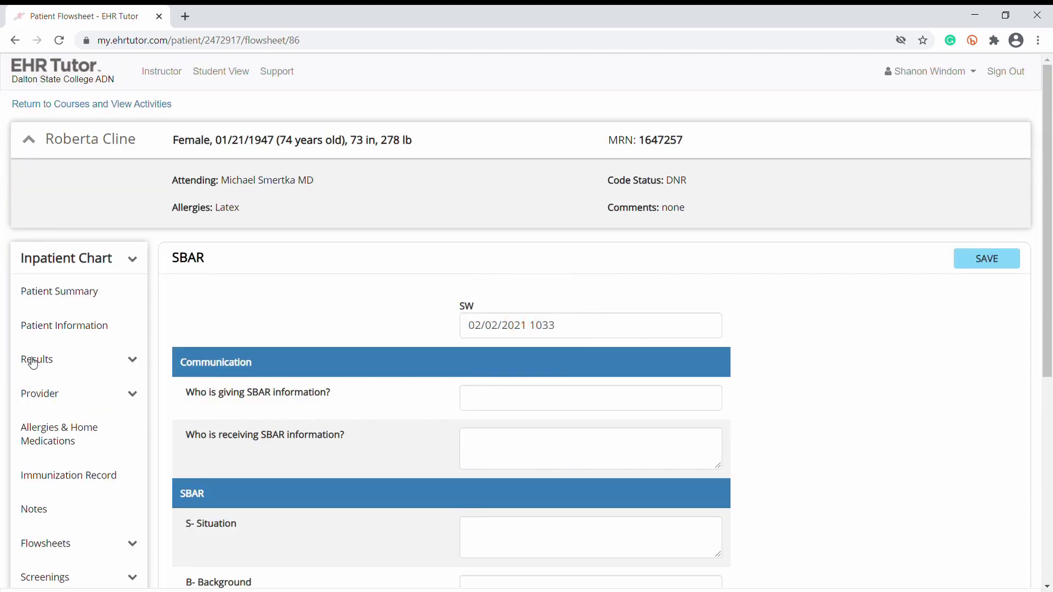
{"action": "scroll", "coordinate": [452, 364], "scroll_direction": "down", "scroll_amount": 4}
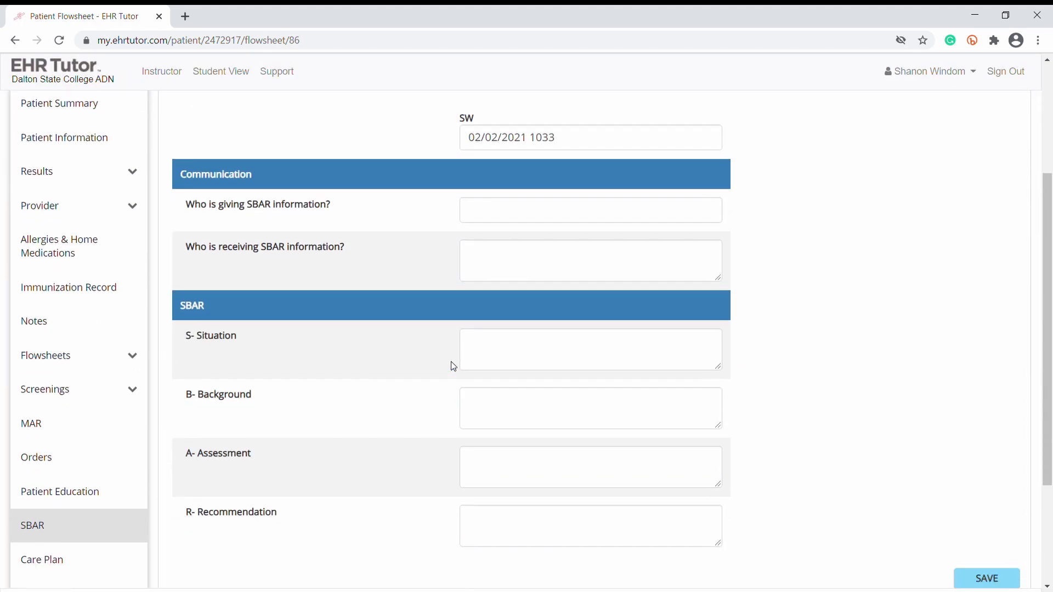
{"action": "scroll", "coordinate": [454, 367], "scroll_direction": "down", "scroll_amount": 2}
{"action": "scroll", "coordinate": [454, 366], "scroll_direction": "down", "scroll_amount": 2}
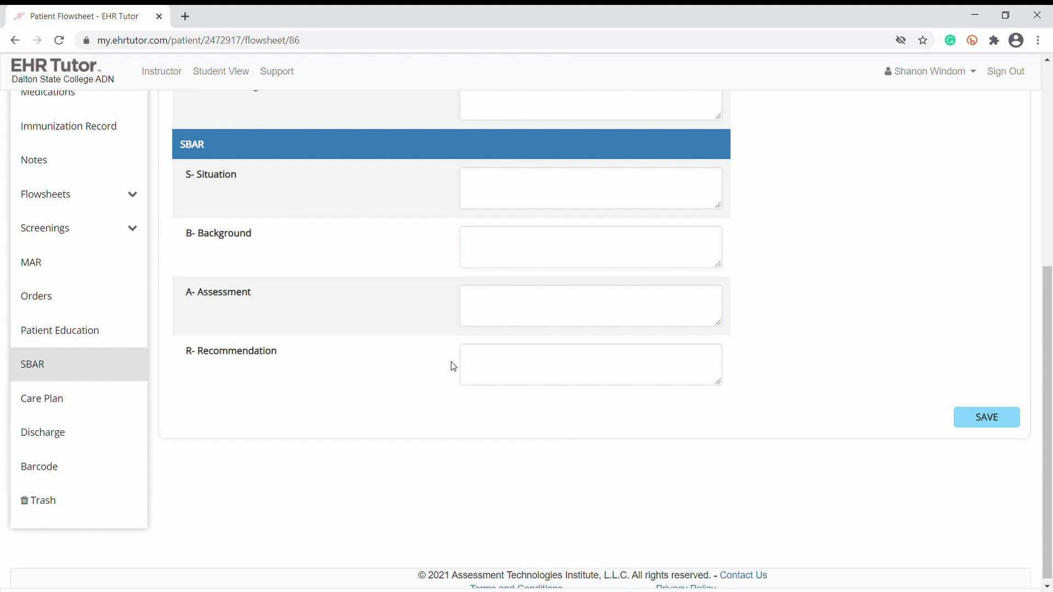
- Look through the Care Plan and Discharge pages, then open the patient's Barcodes page
{"action": "left_click", "coordinate": [63, 403]}
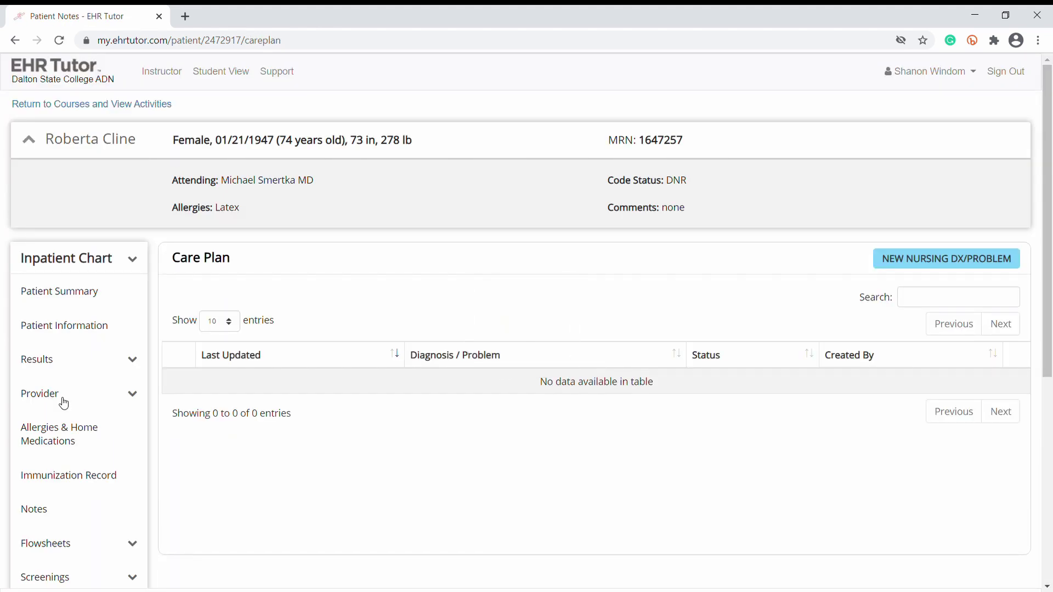
{"action": "scroll", "coordinate": [63, 403], "scroll_direction": "down", "scroll_amount": 6}
{"action": "left_click", "coordinate": [49, 465]}
{"action": "scroll", "coordinate": [50, 467], "scroll_direction": "down", "scroll_amount": 6}
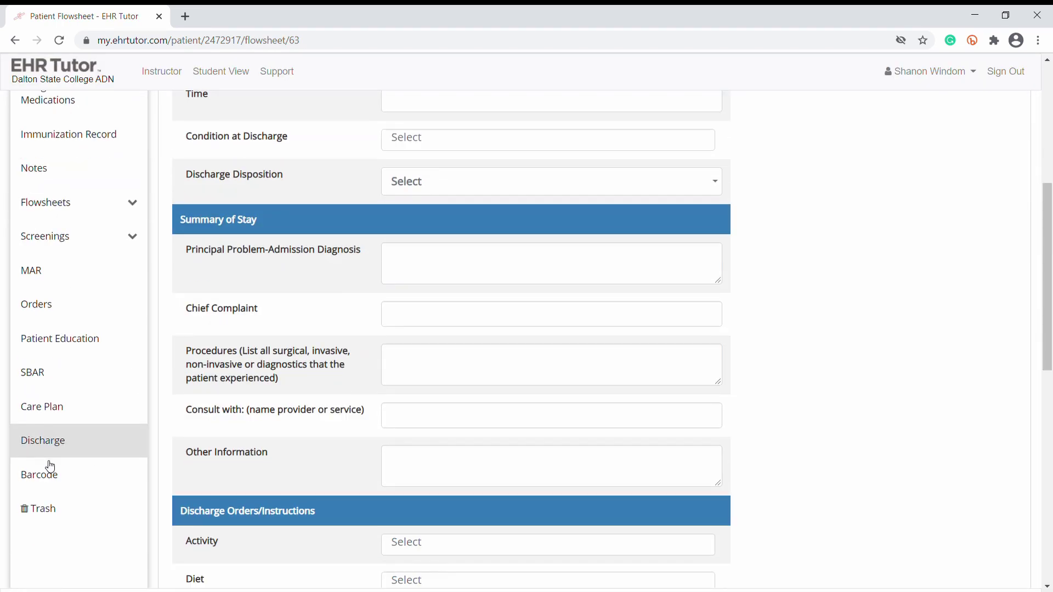
{"action": "left_click", "coordinate": [50, 472]}
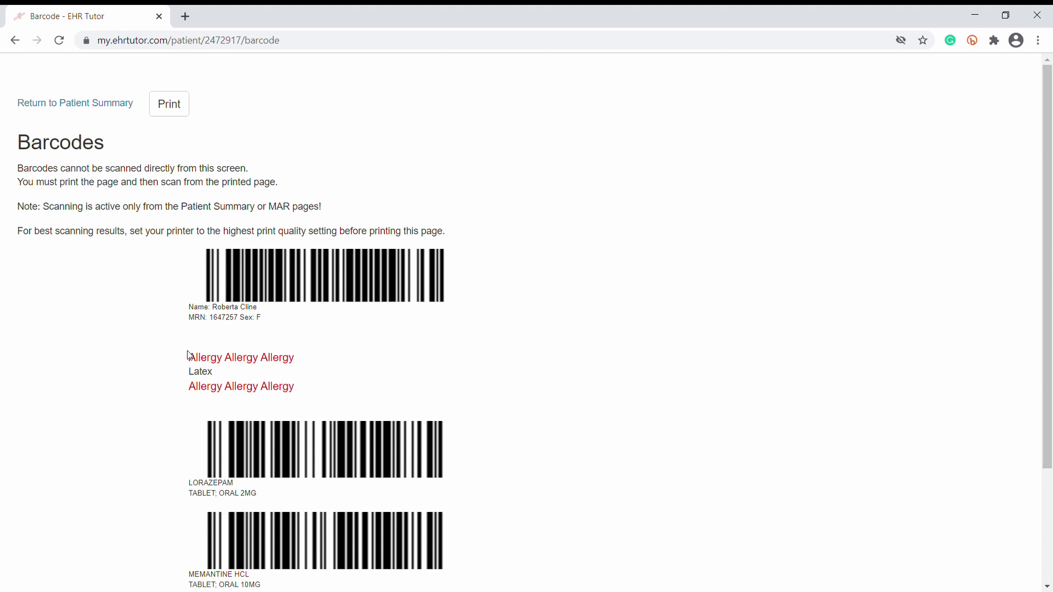
{"action": "scroll", "coordinate": [286, 485], "scroll_direction": "down", "scroll_amount": 3}
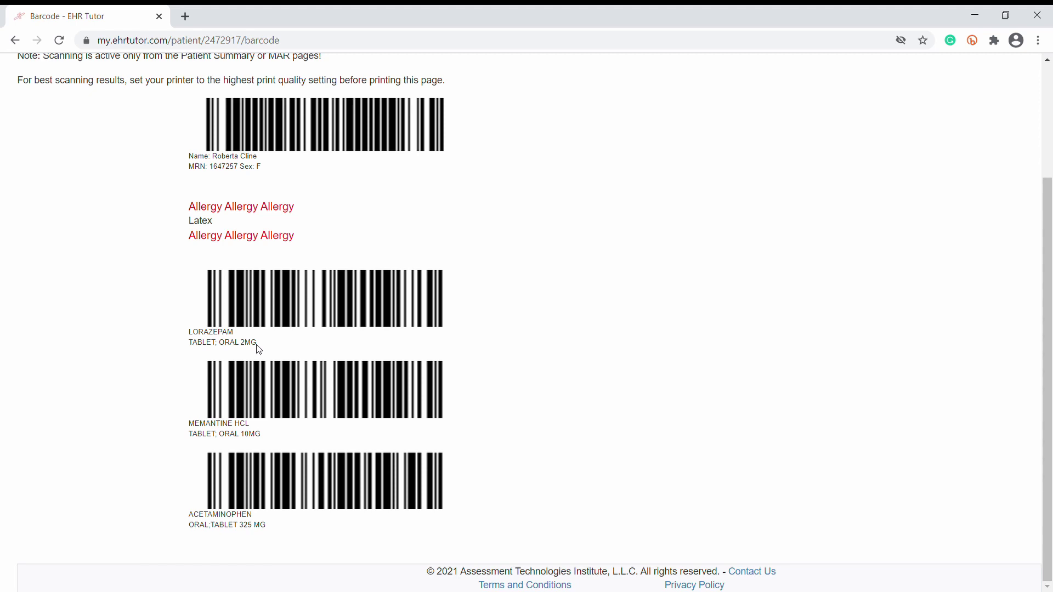
{"action": "scroll", "coordinate": [427, 347], "scroll_direction": "up", "scroll_amount": 3}
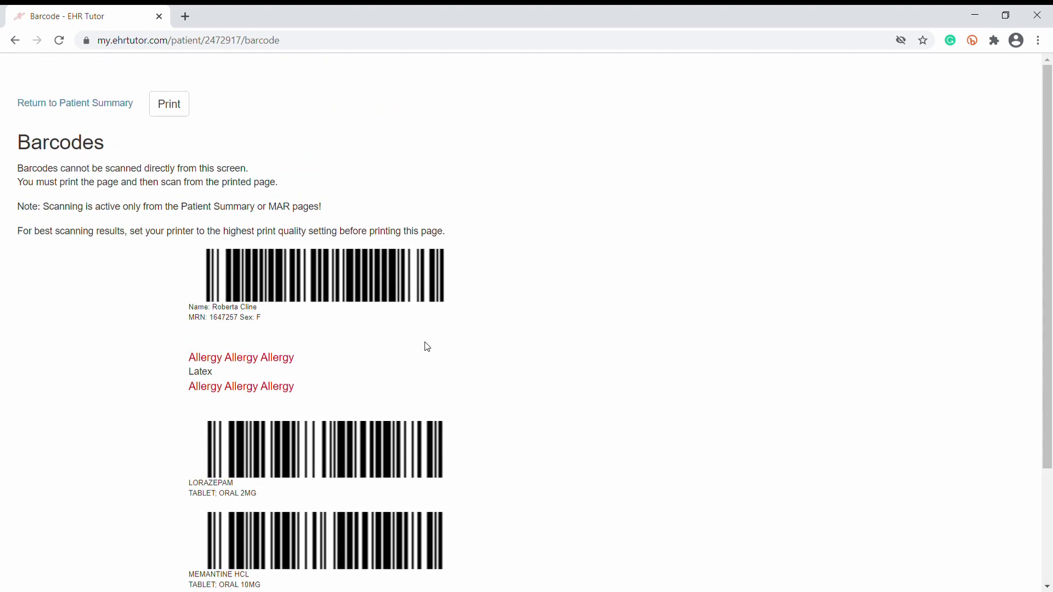
- Go back to the Discharge page and scroll up to its top
{"action": "left_click", "coordinate": [15, 43]}
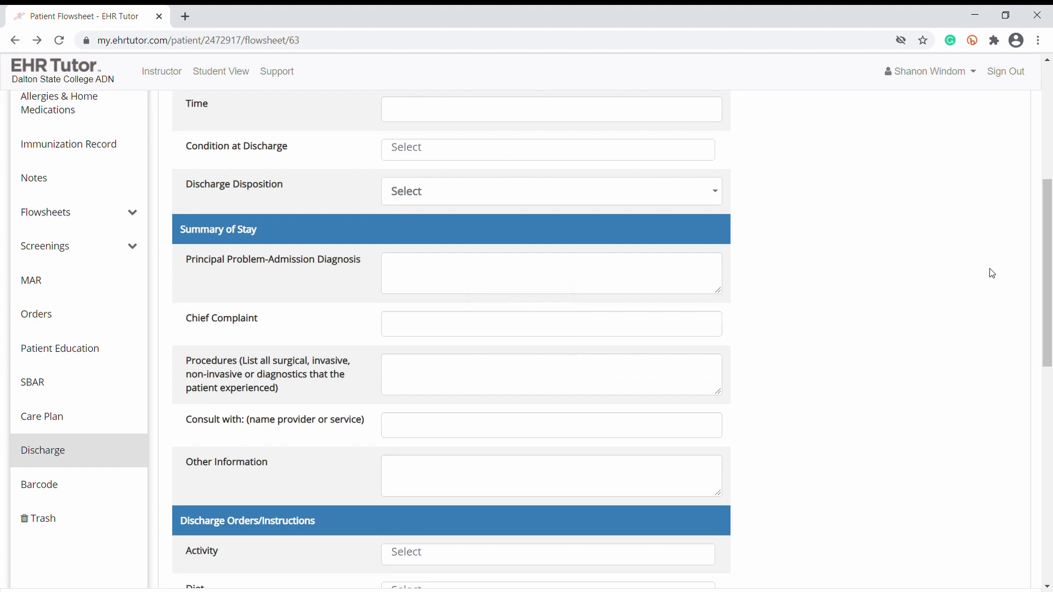
{"action": "scroll", "coordinate": [992, 273], "scroll_direction": "up", "scroll_amount": 6}
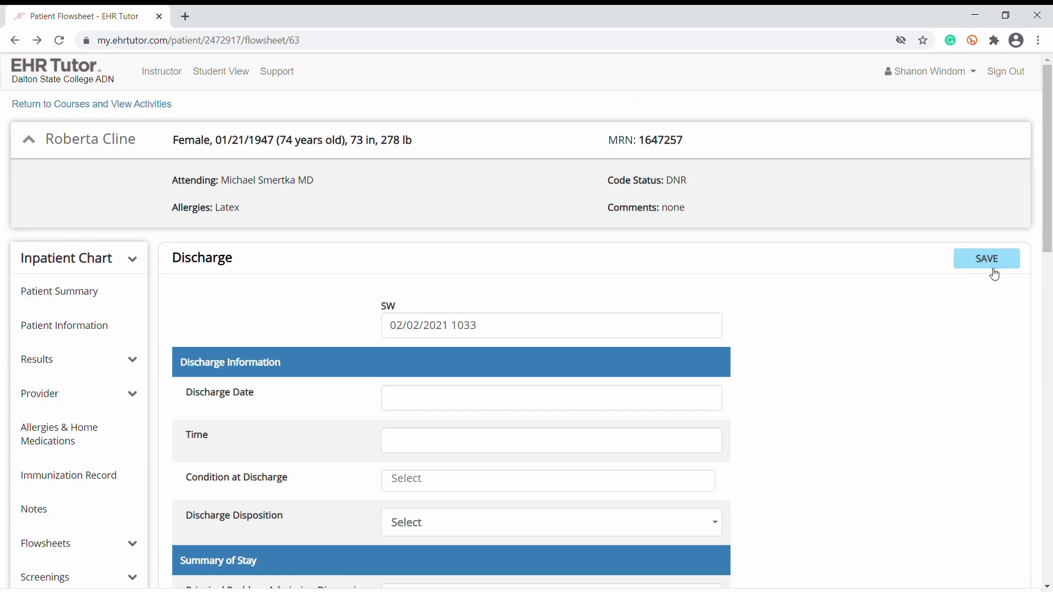